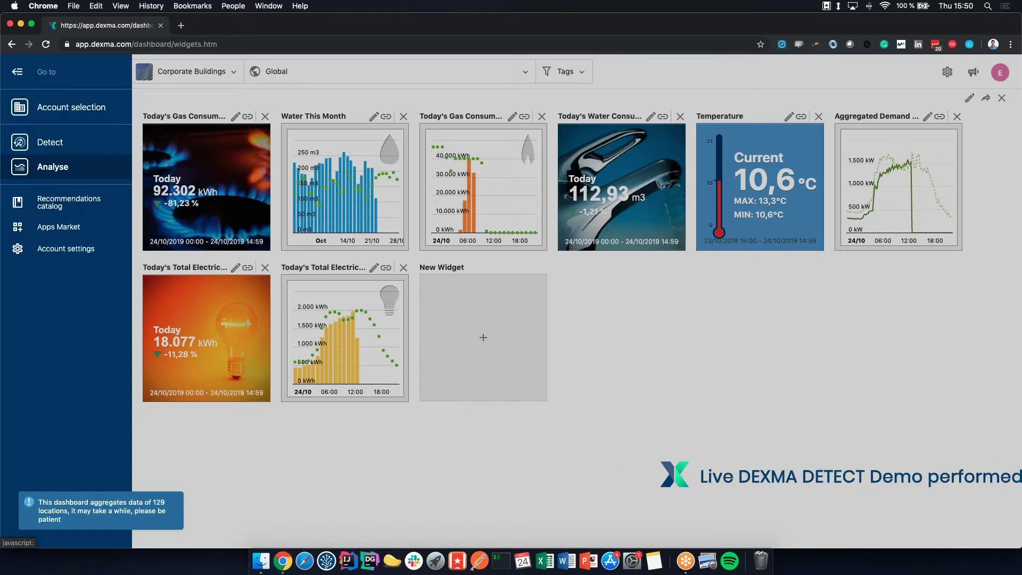
# Open the Detect energy-efficiency dashboard from the left navigation
pyautogui.click(57, 149)
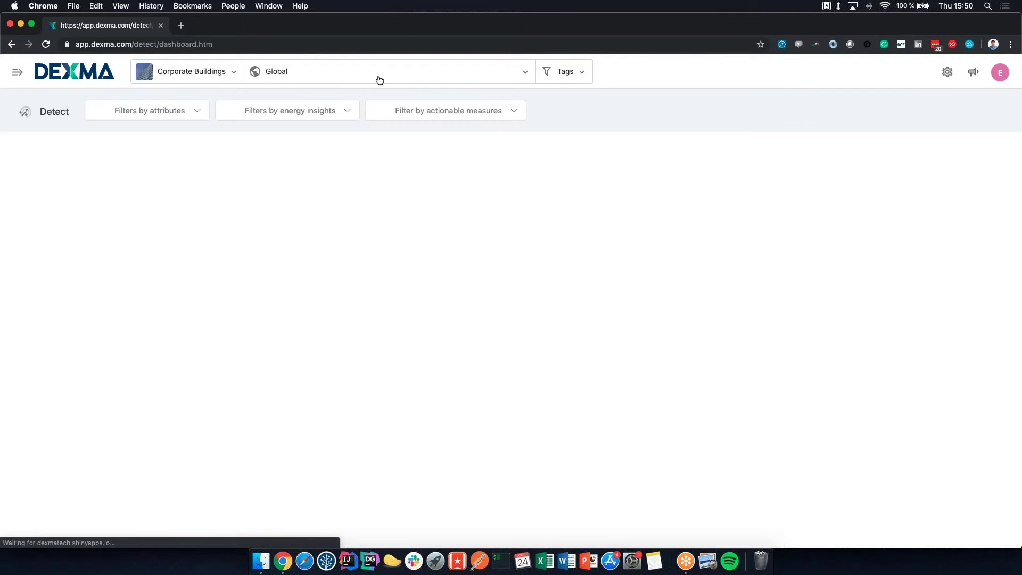
# Close the sidebar and browse the Global location list, leaving the whole portfolio selected
pyautogui.click(379, 80)
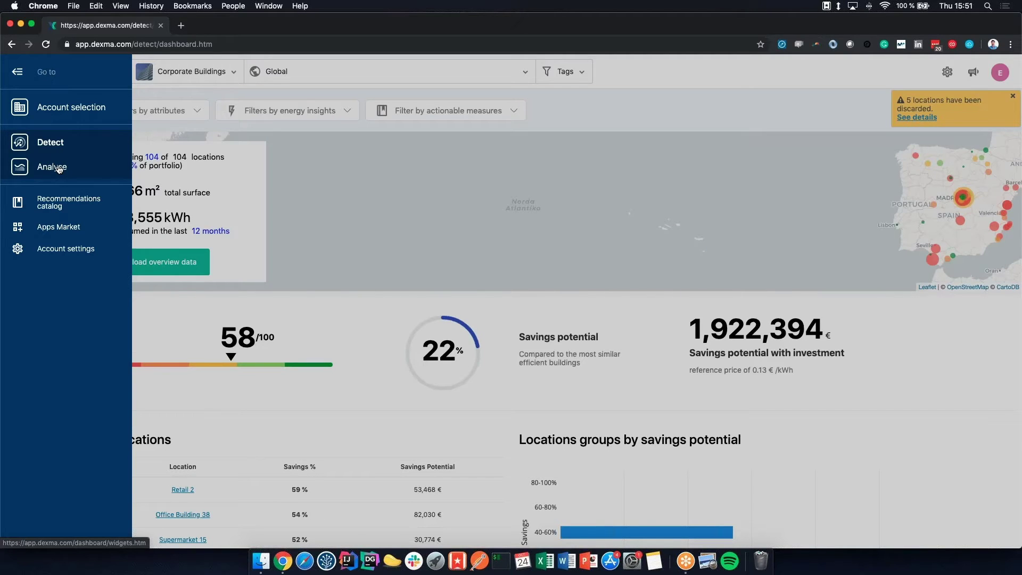
pyautogui.click(17, 72)
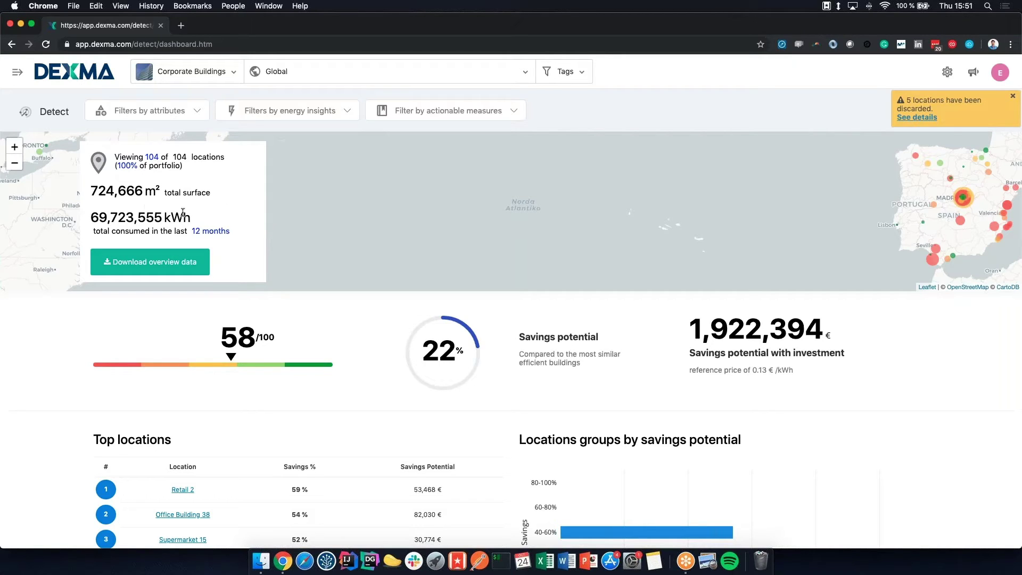
pyautogui.click(396, 72)
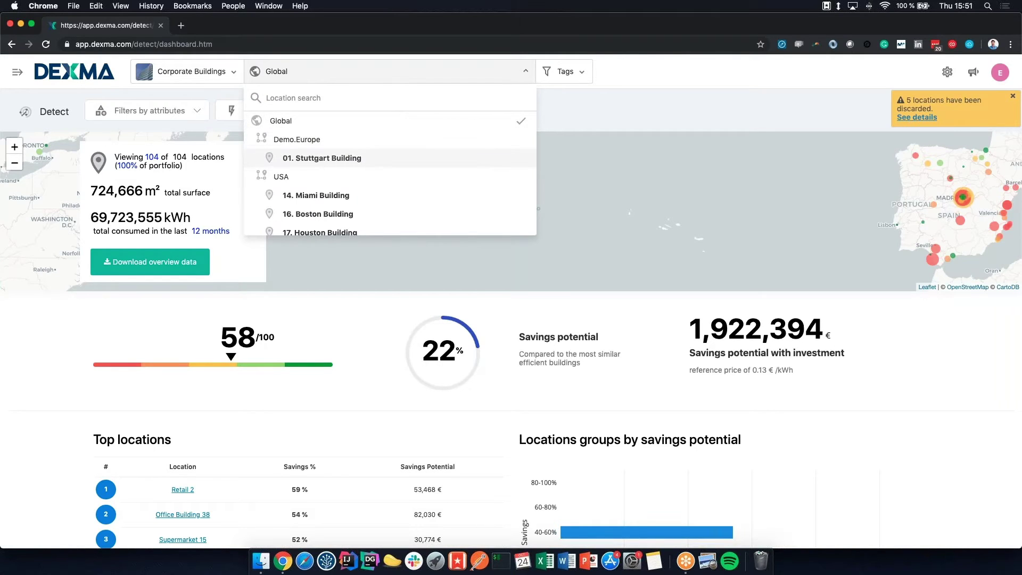
pyautogui.scroll(-5, 391, 176)
pyautogui.scroll(-5, 391, 176)
pyautogui.scroll(-5, 392, 176)
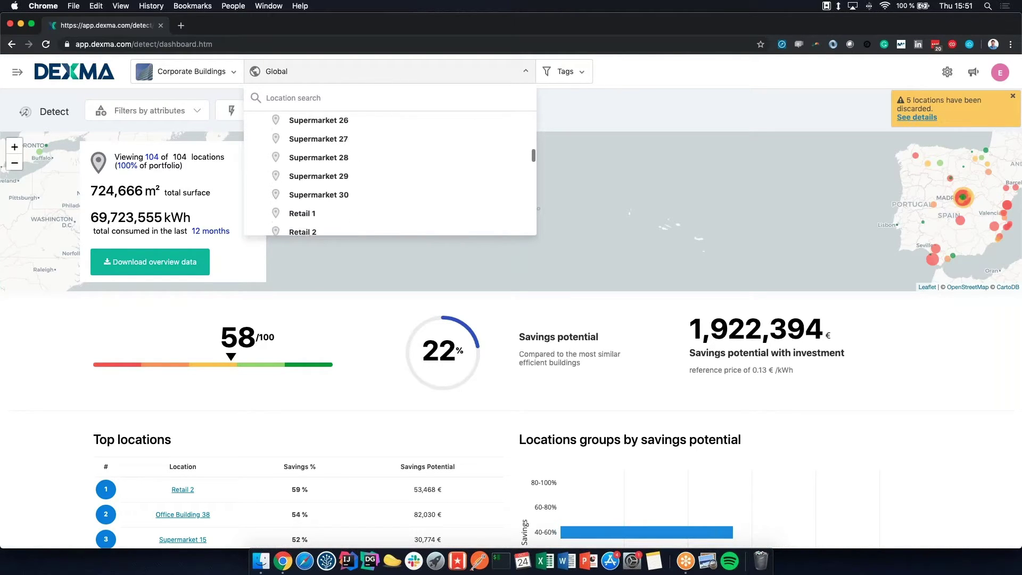
pyautogui.scroll(-5, 392, 176)
pyautogui.scroll(-5, 391, 176)
pyautogui.scroll(-5, 392, 176)
pyautogui.scroll(-5, 391, 177)
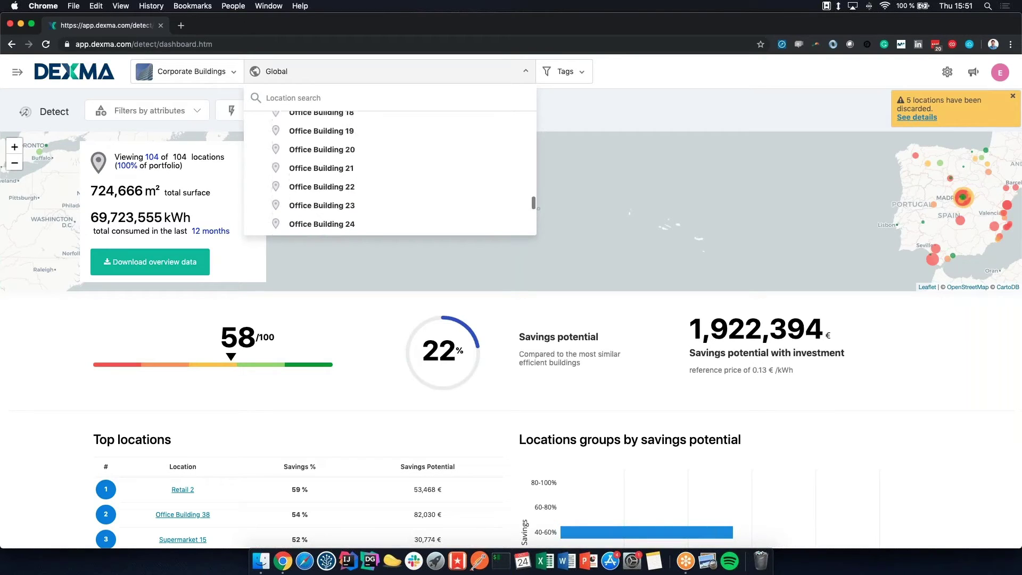
pyautogui.scroll(-5, 391, 176)
pyautogui.scroll(5, 392, 176)
pyautogui.scroll(5, 391, 177)
pyautogui.scroll(5, 391, 176)
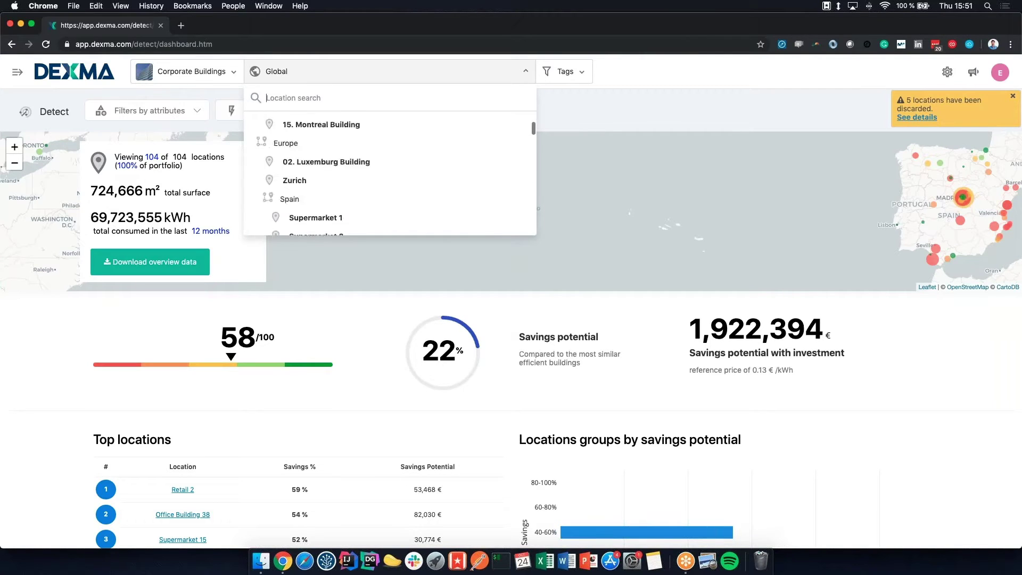
pyautogui.scroll(5, 392, 175)
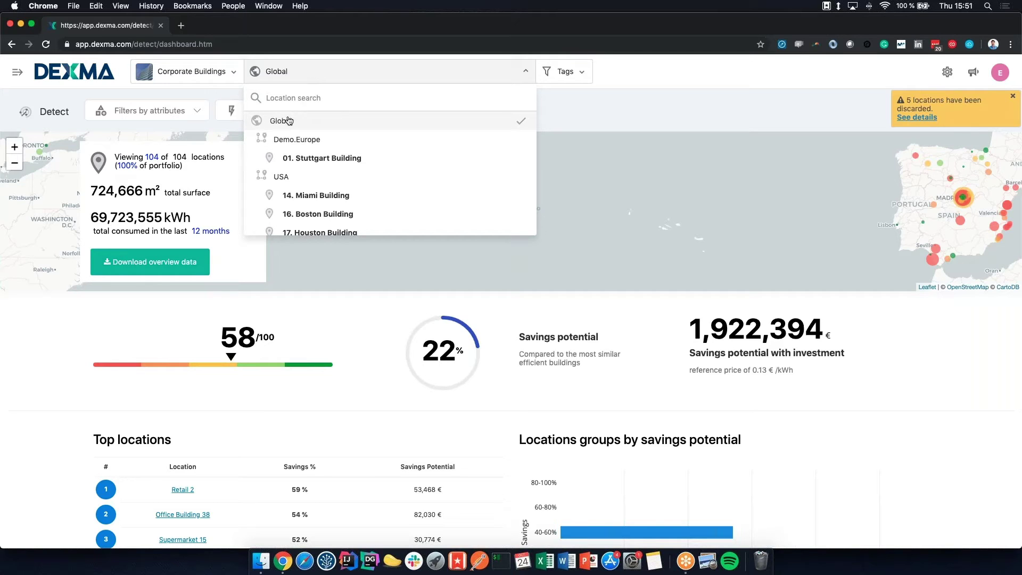
pyautogui.click(328, 73)
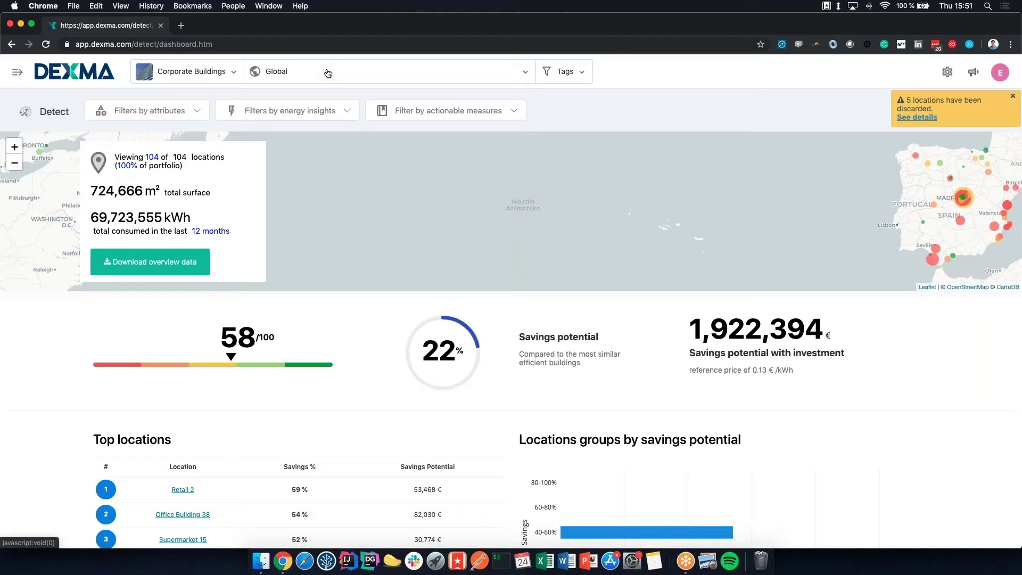
# Pan the portfolio map so Spain's cluster of location markers sits at the centre
pyautogui.moveTo(707, 242); pyautogui.dragTo(399, 237)
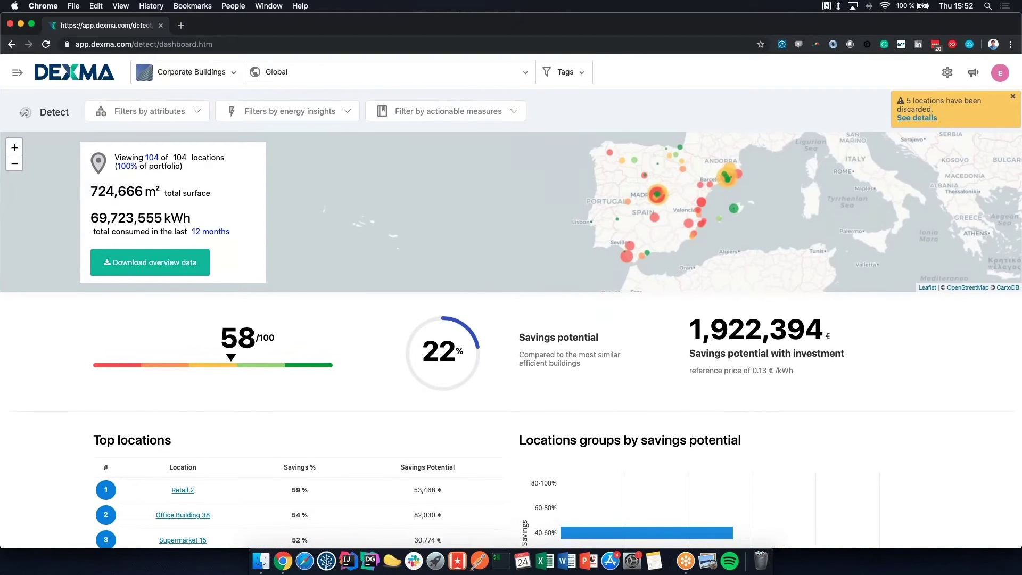
pyautogui.scroll(-5, 581, 373)
pyautogui.scroll(-2, 580, 373)
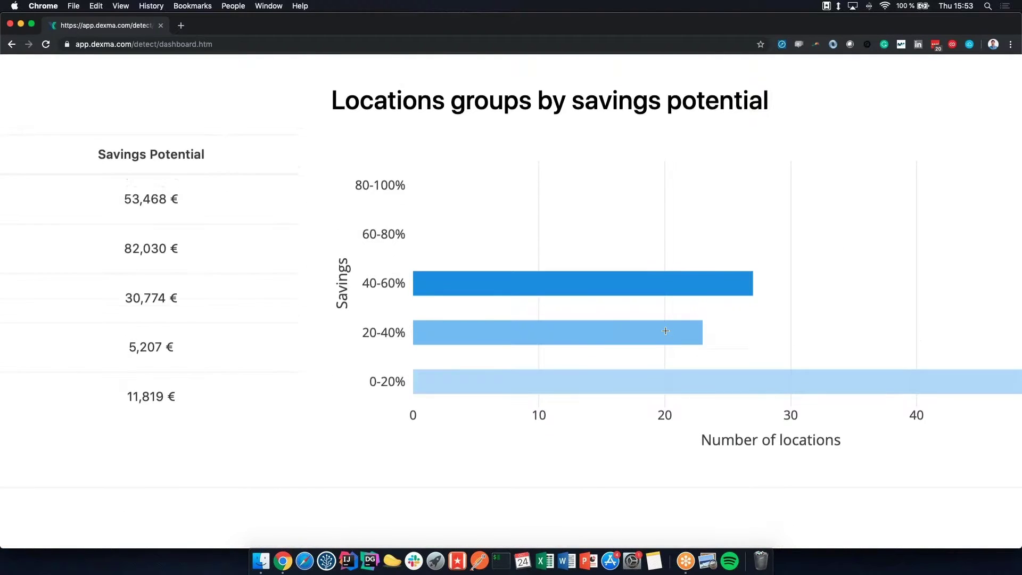
pyautogui.moveTo(456, 394)
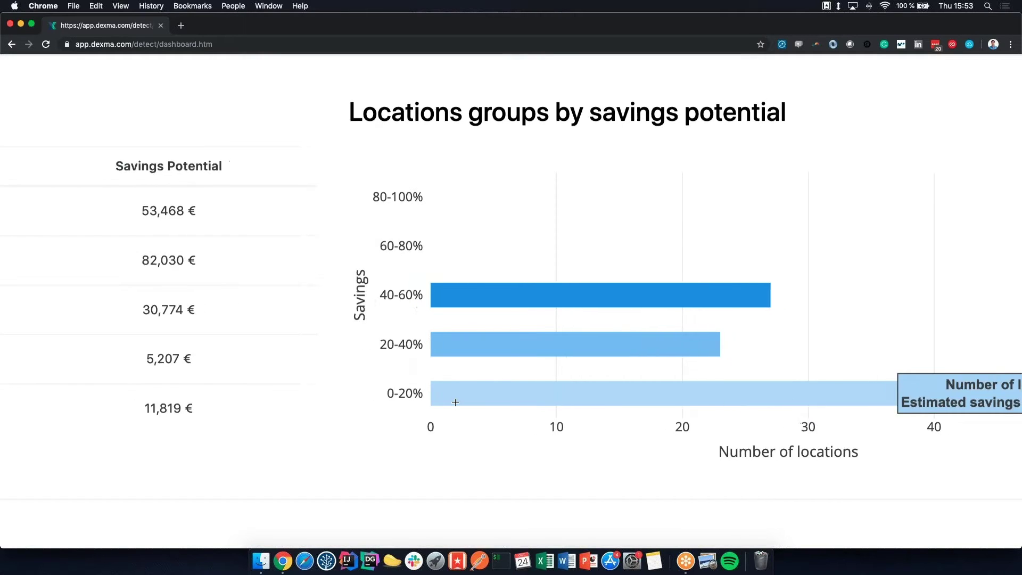
pyautogui.hscroll(5, 455, 403)
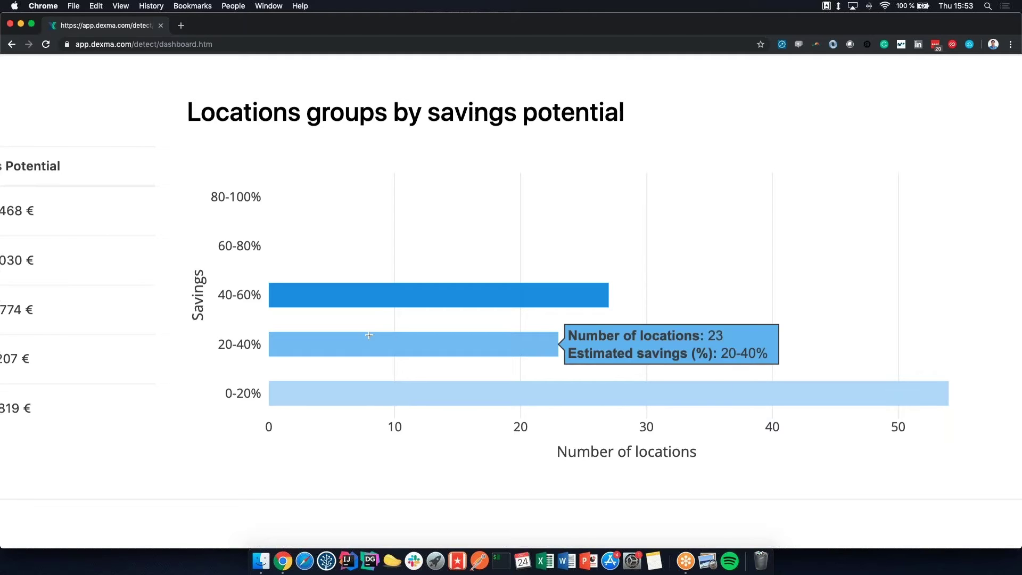
pyautogui.moveTo(601, 295)
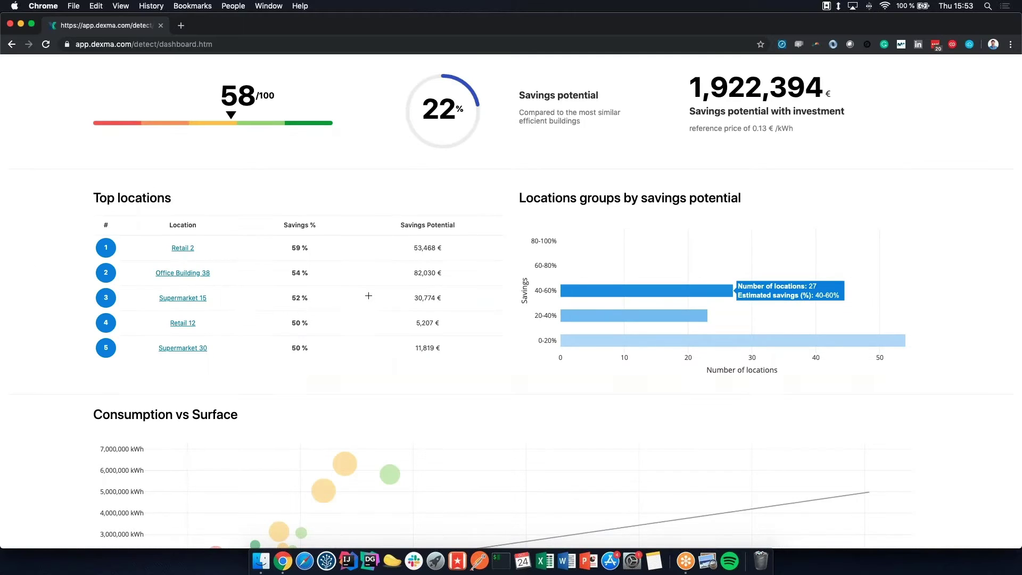
pyautogui.scroll(3, 367, 296)
pyautogui.scroll(-4, 368, 296)
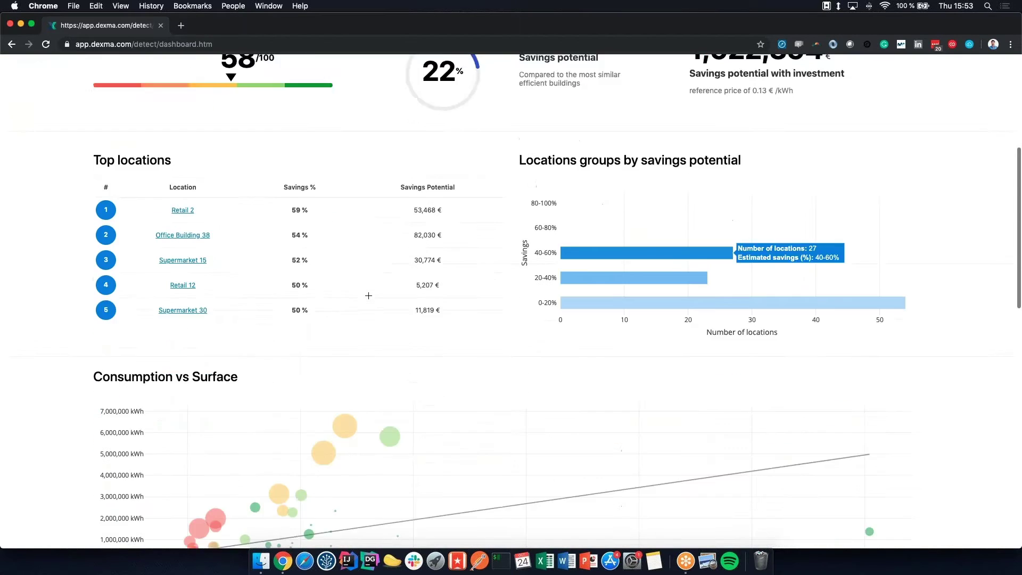
pyautogui.scroll(-3, 368, 296)
pyautogui.scroll(-3, 369, 296)
pyautogui.scroll(-2, 368, 297)
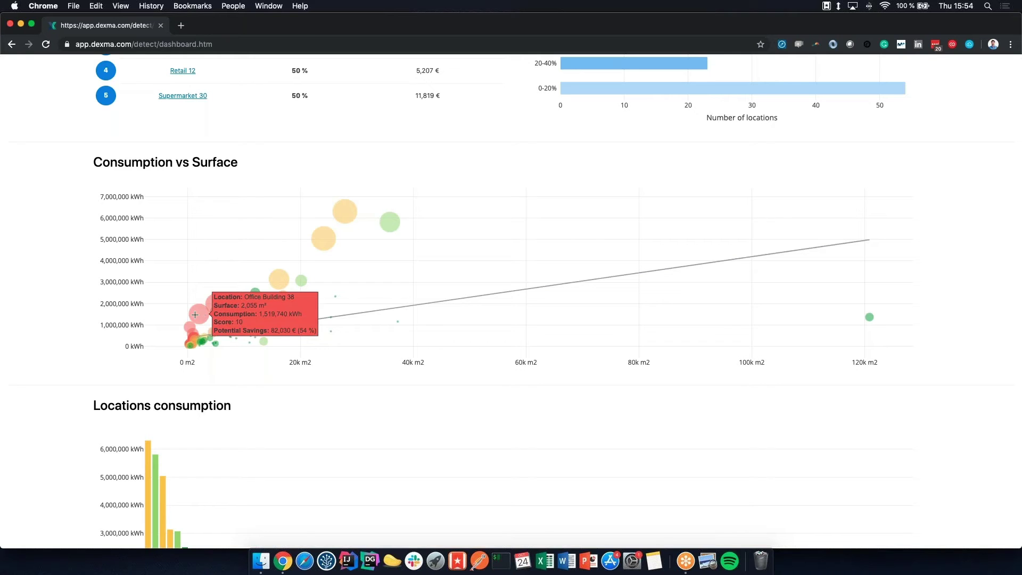
pyautogui.moveTo(214, 304)
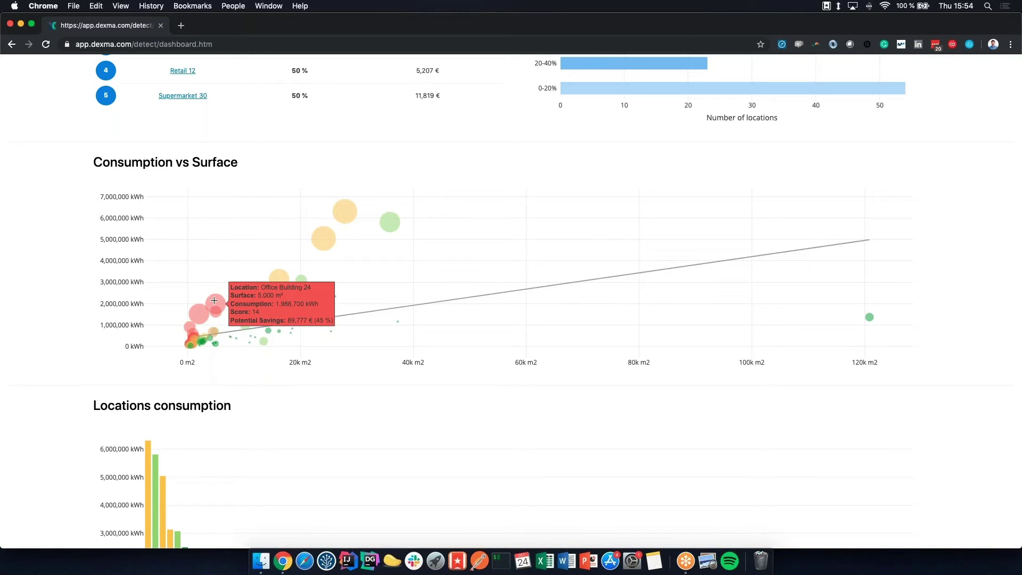
pyautogui.scroll(3, 185, 404)
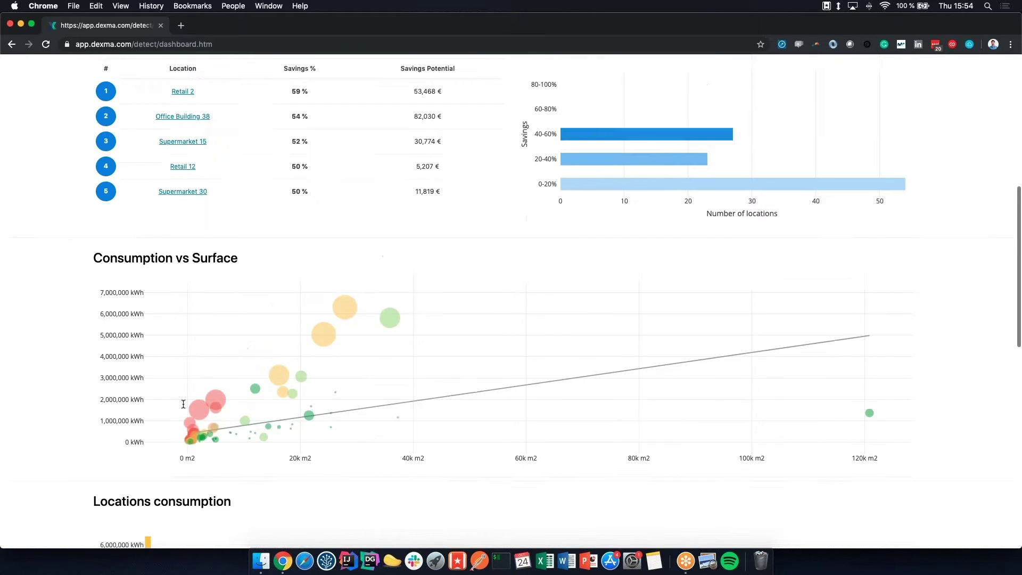
pyautogui.scroll(-5, 184, 405)
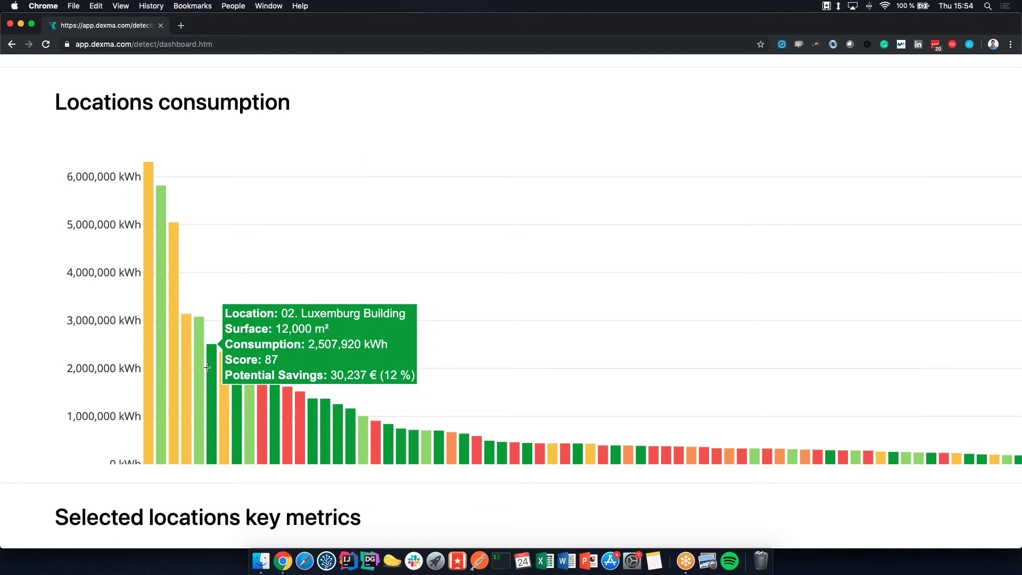
pyautogui.moveTo(262, 416)
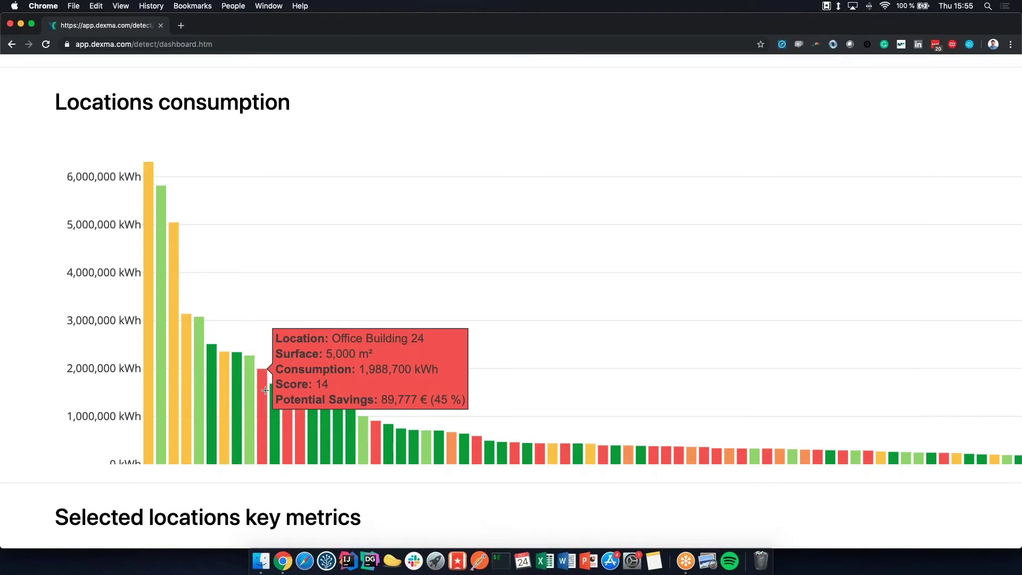
# Zoom the browser out twice to fit the Locations consumption chart on screen
pyautogui.press('super+minus')
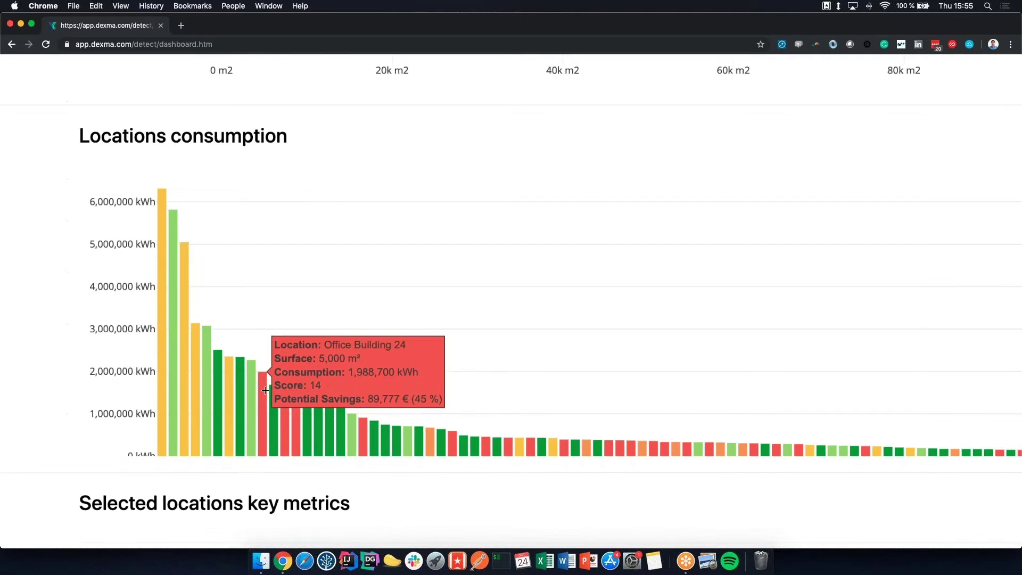
pyautogui.press('super+minus')
pyautogui.press('super+minus')
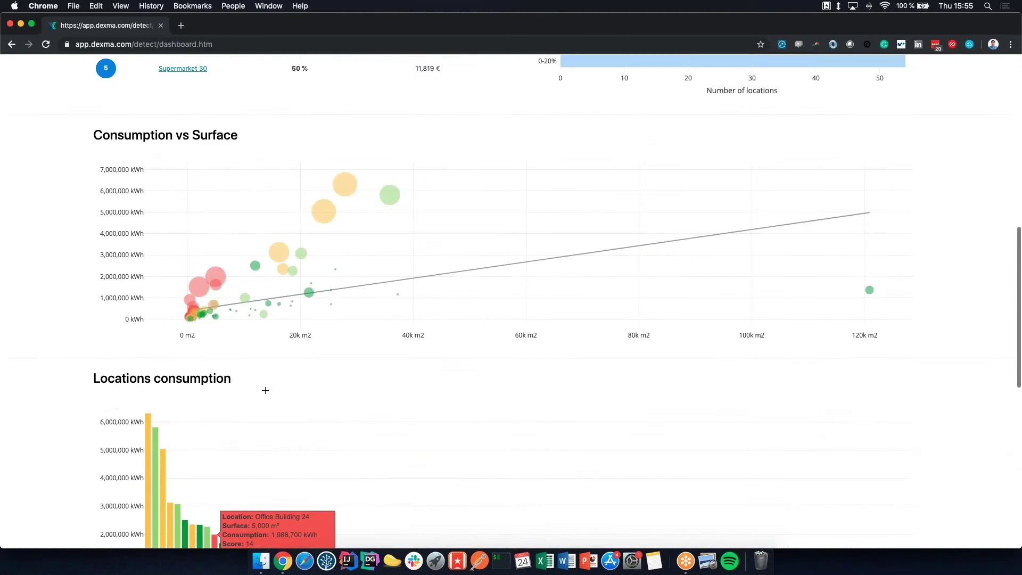
pyautogui.scroll(-5, 266, 389)
pyautogui.scroll(-3, 272, 399)
pyautogui.scroll(-2, 299, 447)
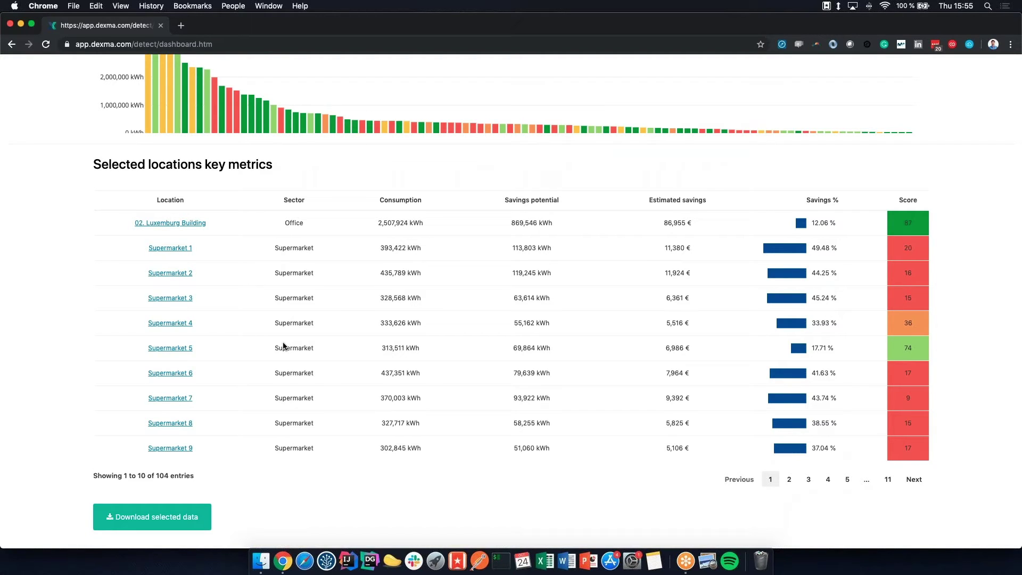
# Sort the key metrics table by estimated savings descending and highlight Office Building 3's top figure
pyautogui.click(685, 203)
pyautogui.click(684, 203)
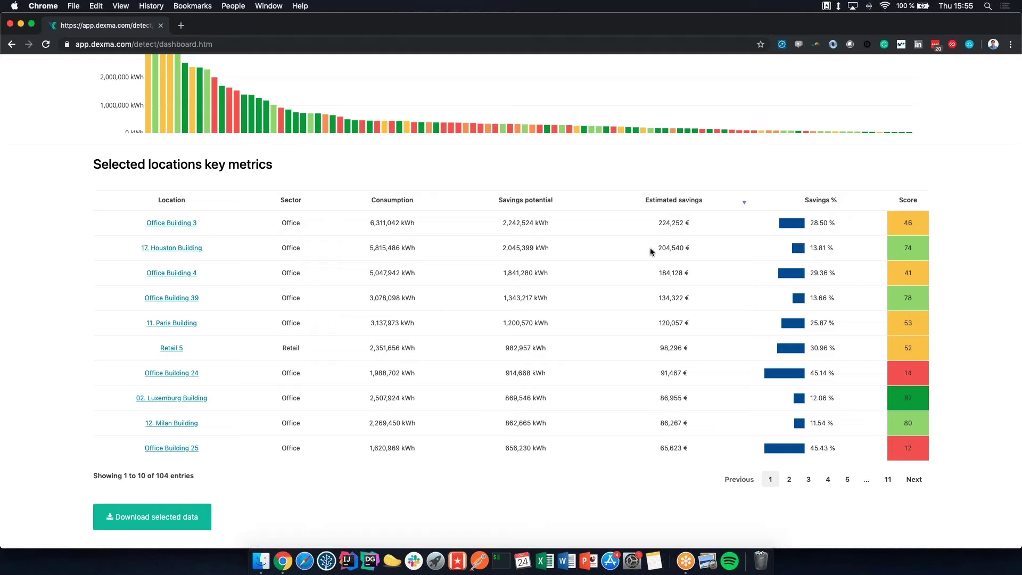
pyautogui.moveTo(662, 223); pyautogui.dragTo(710, 227)
pyautogui.click(669, 224)
# Open Office Building 3 and show its satellite map without labels, panned toward nearby buildings
pyautogui.click(173, 225)
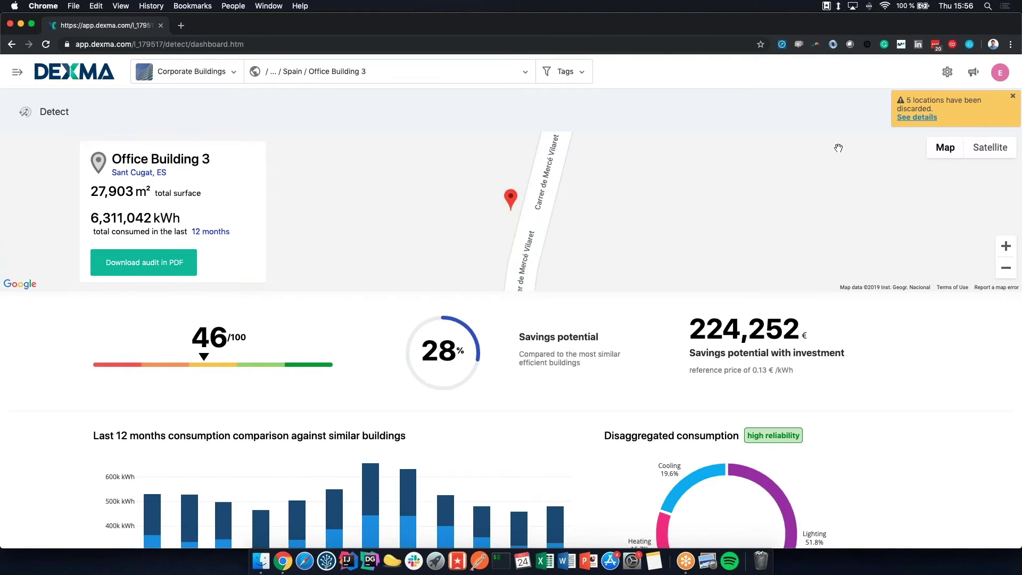
pyautogui.click(991, 148)
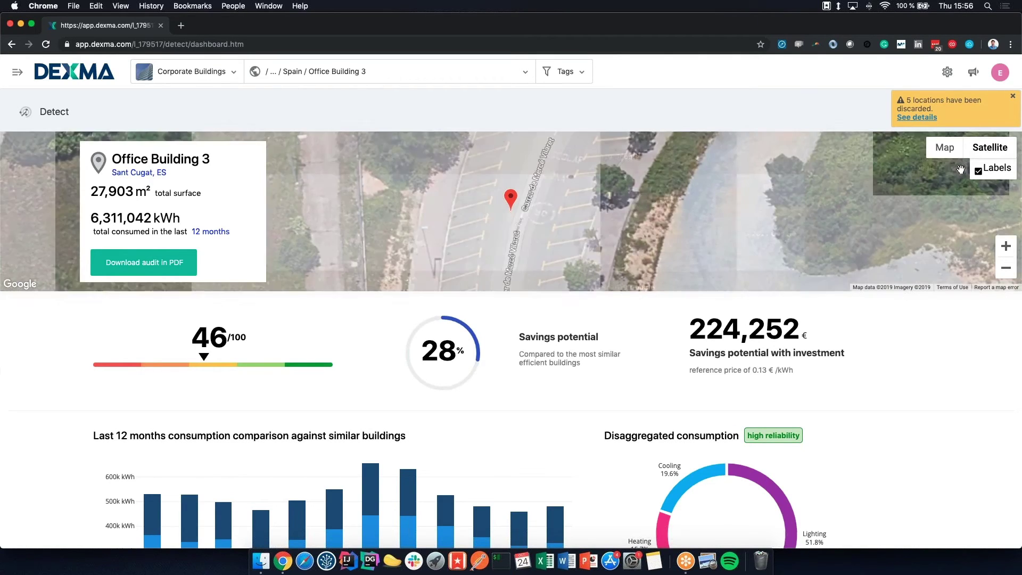
pyautogui.click(978, 171)
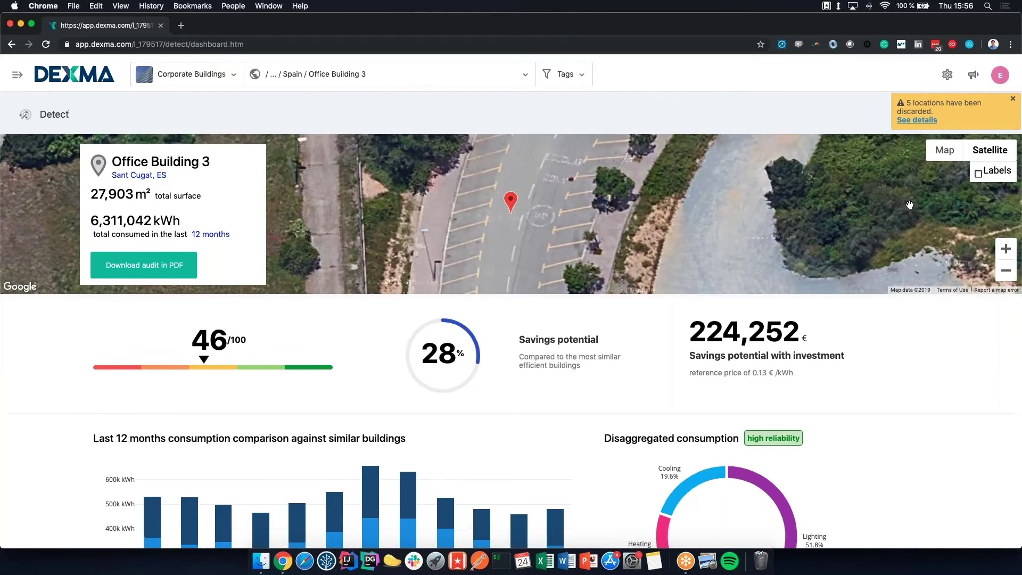
pyautogui.scroll(-1, 909, 205)
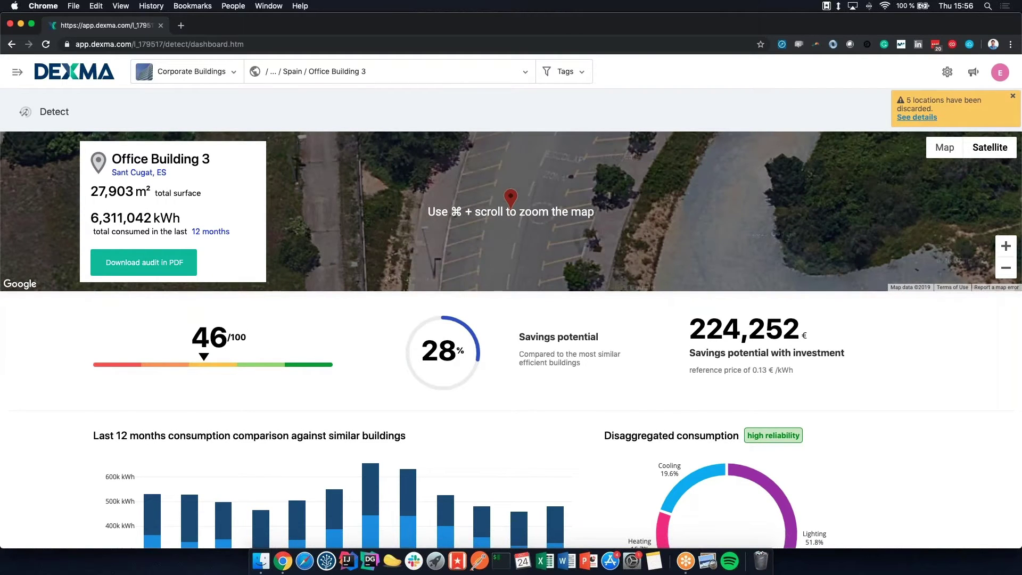
pyautogui.scroll(-3, 830, 234)
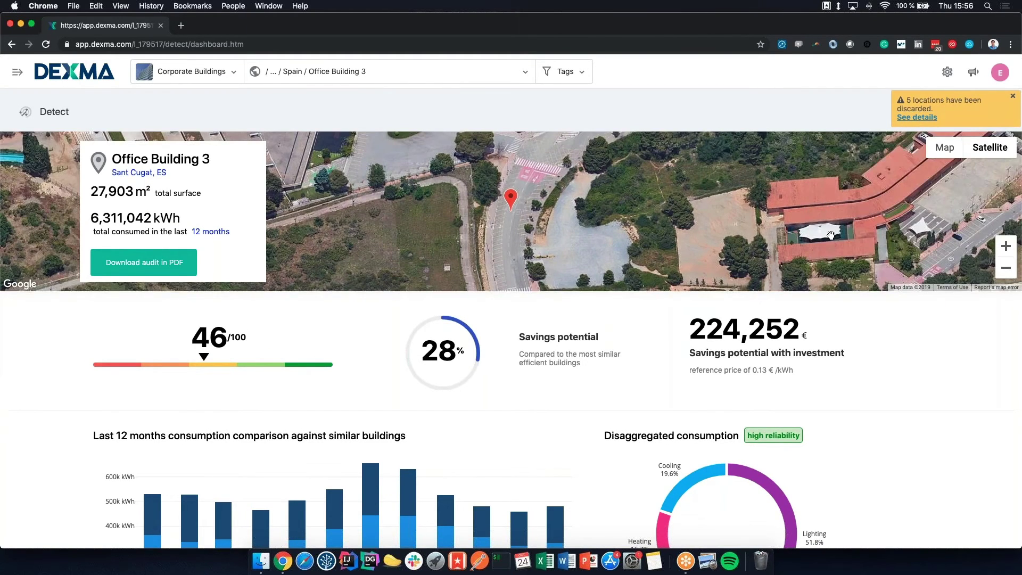
pyautogui.moveTo(831, 234)
pyautogui.mouseDown()
pyautogui.moveTo(671, 192)
pyautogui.moveTo(670, 172)
pyautogui.mouseUp()
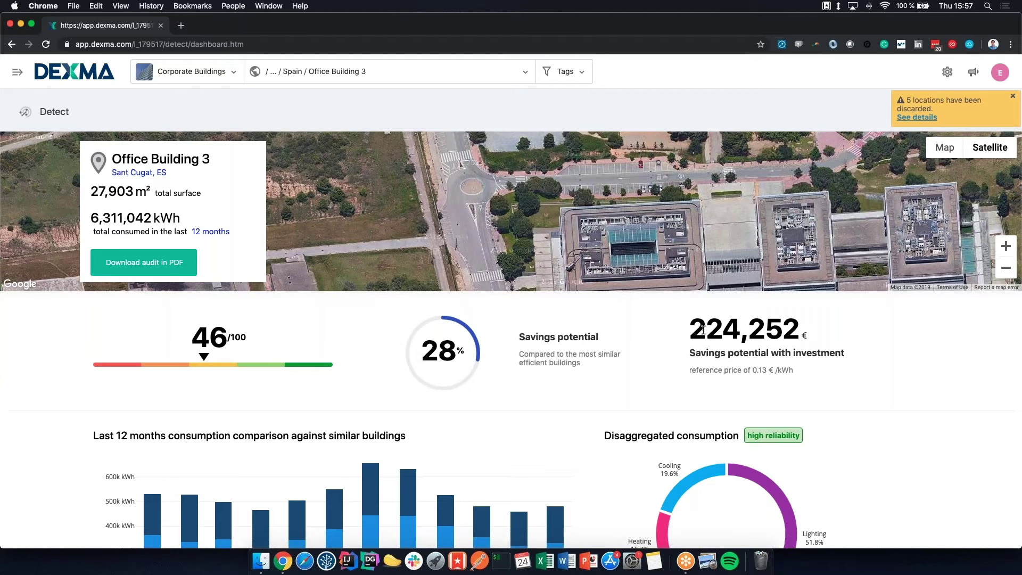
pyautogui.scroll(-4, 667, 378)
pyautogui.scroll(-4, 656, 392)
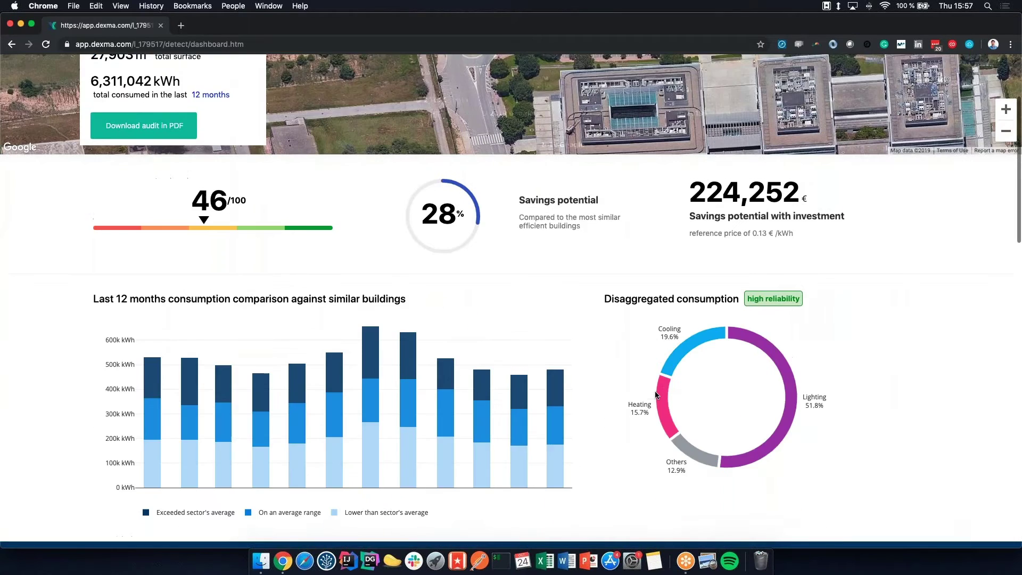
pyautogui.scroll(-2, 657, 394)
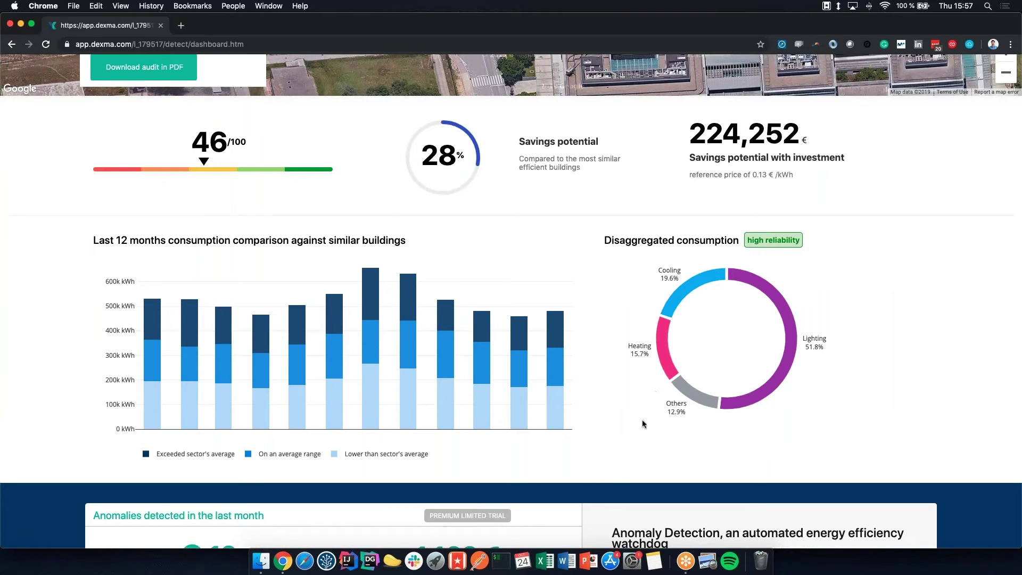
pyautogui.scroll(2, 642, 420)
pyautogui.scroll(-3, 643, 419)
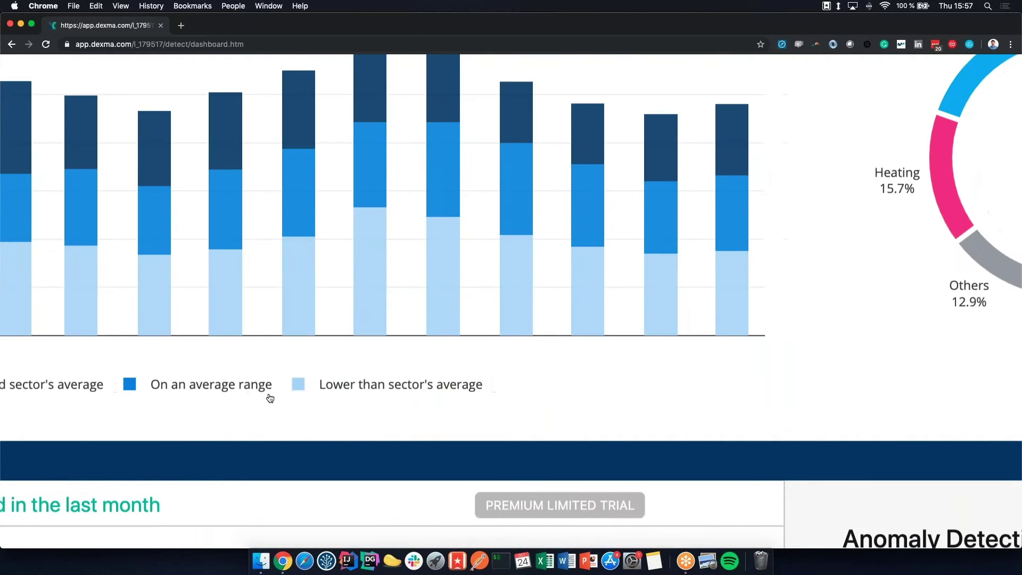
pyautogui.hscroll(-5, 270, 397)
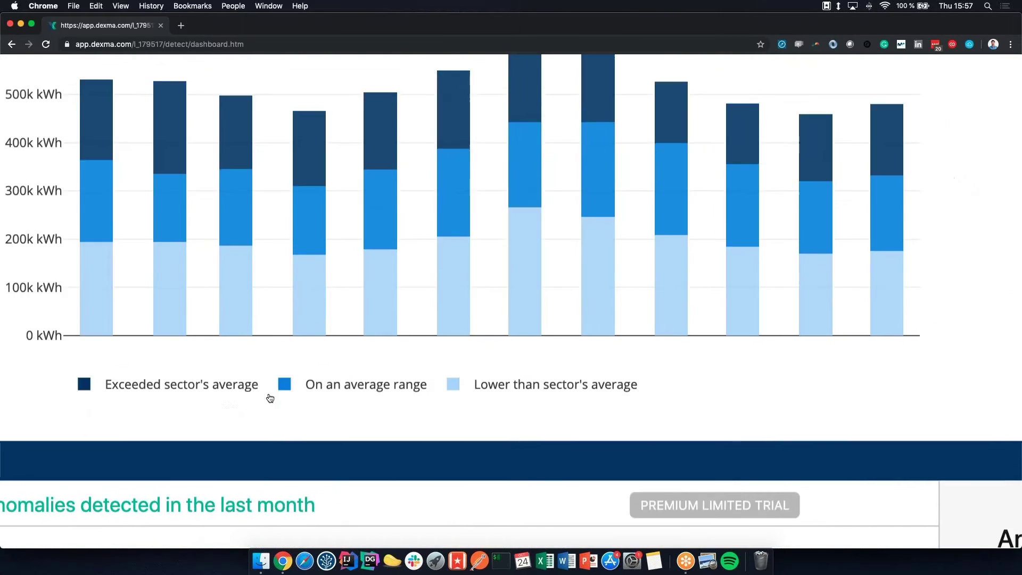
pyautogui.scroll(3, 270, 397)
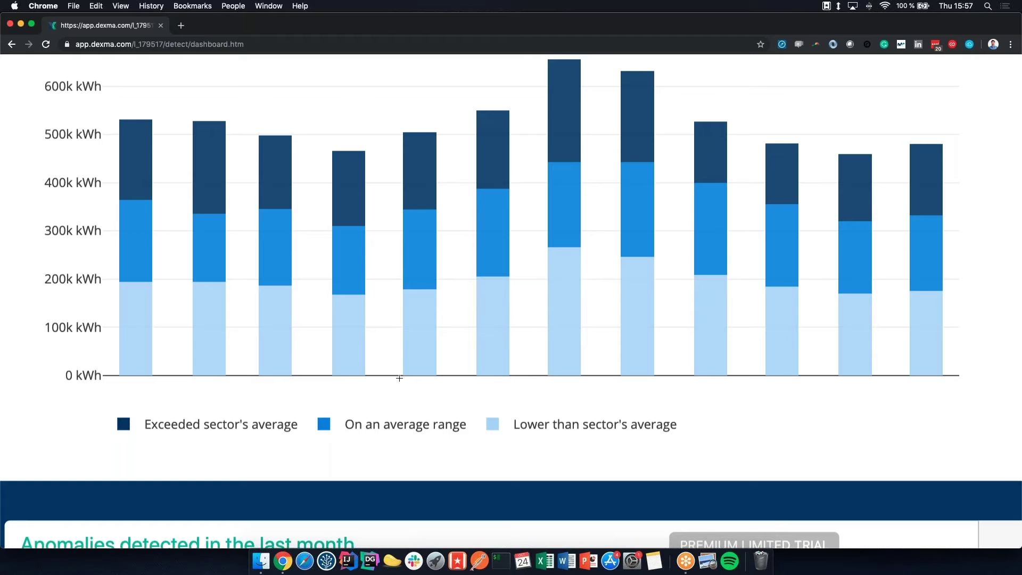
pyautogui.click(319, 426)
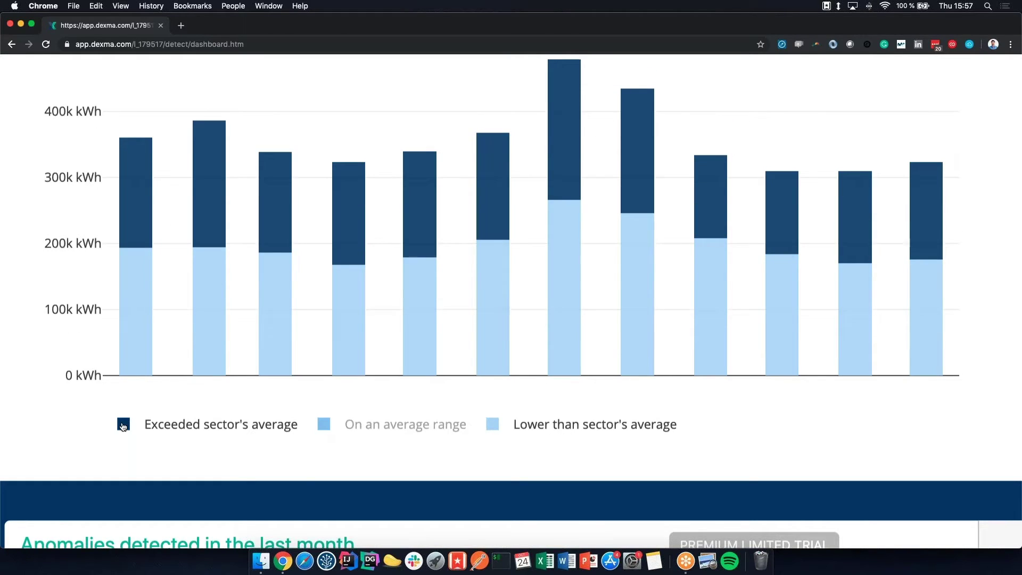
pyautogui.click(124, 424)
pyautogui.scroll(-1, 385, 443)
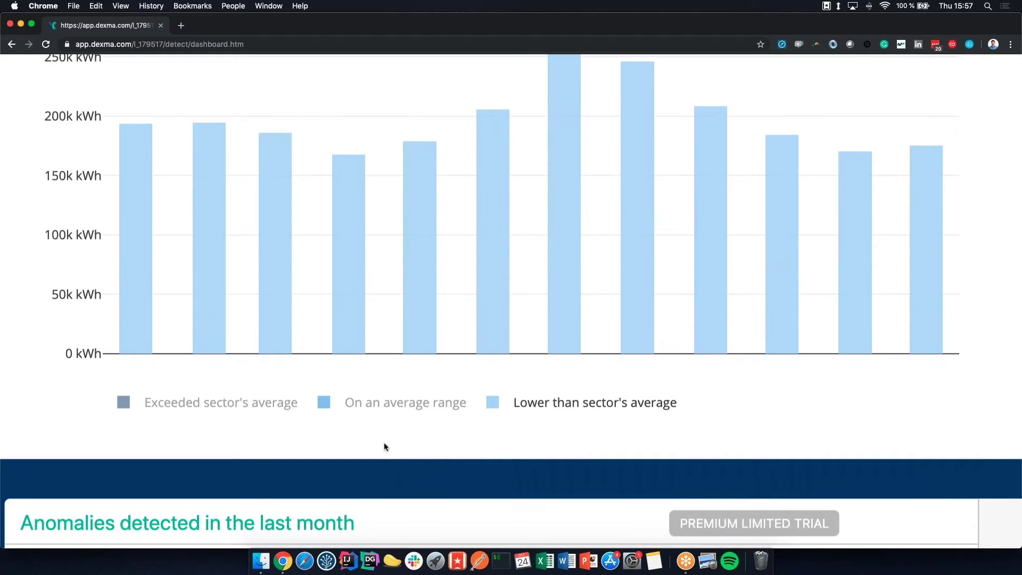
pyautogui.scroll(2, 385, 443)
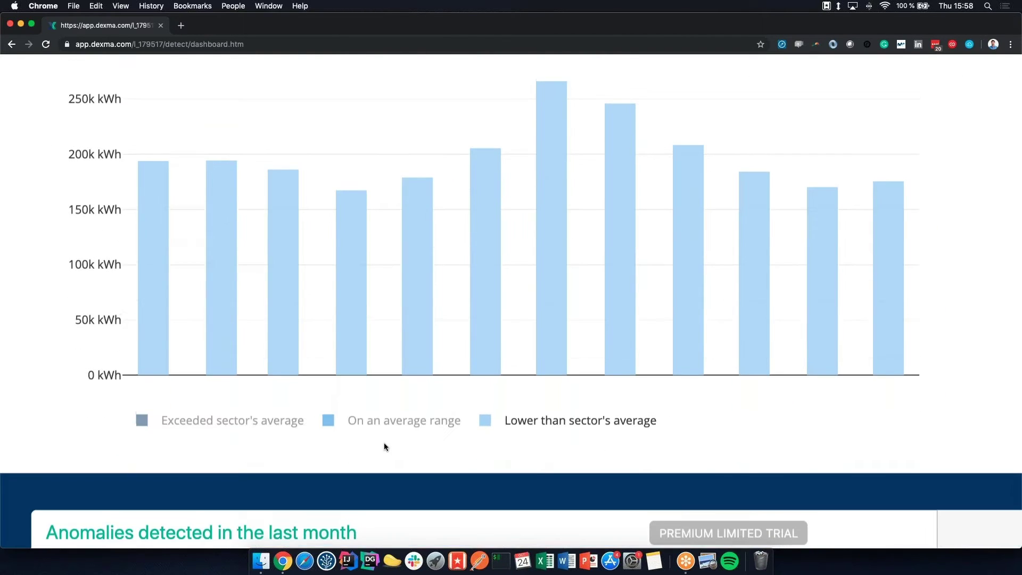
pyautogui.scroll(2, 384, 443)
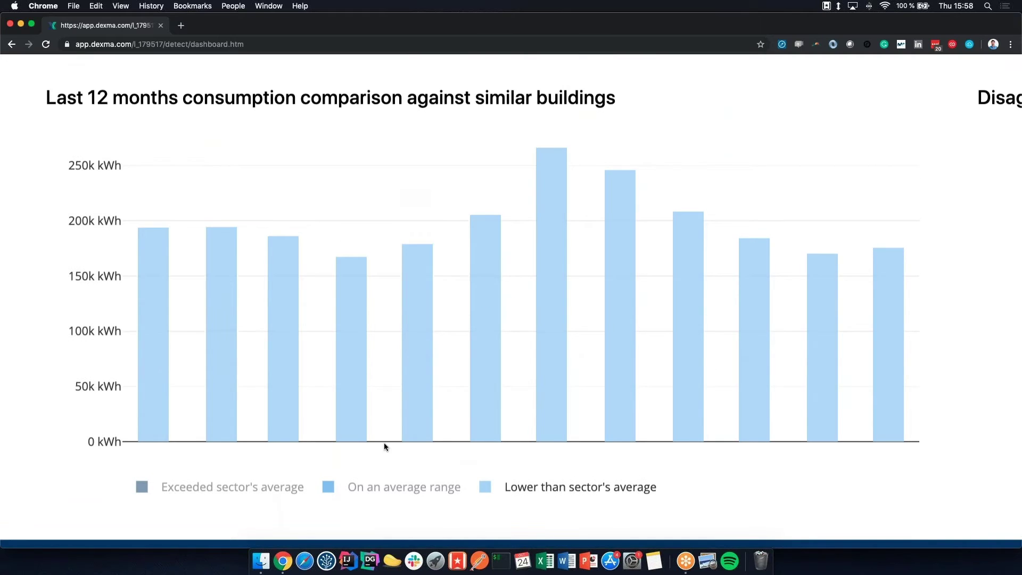
pyautogui.scroll(-1, 384, 446)
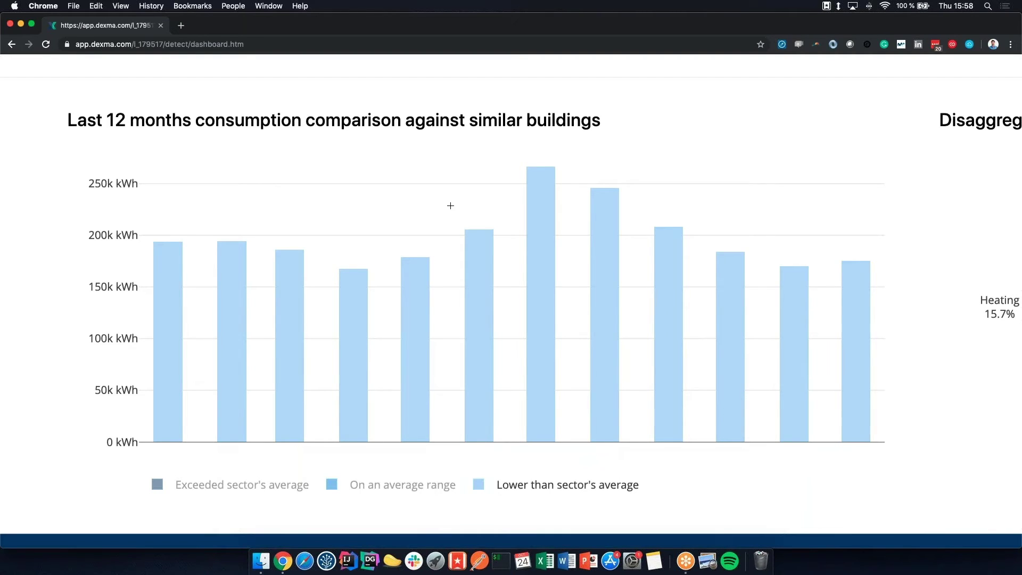
pyautogui.click(334, 487)
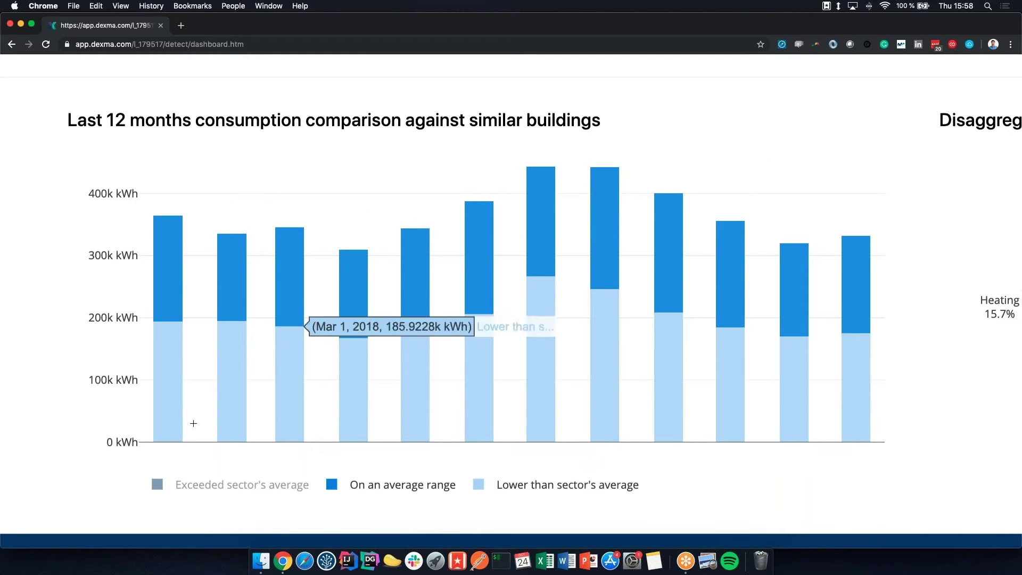
pyautogui.click(157, 486)
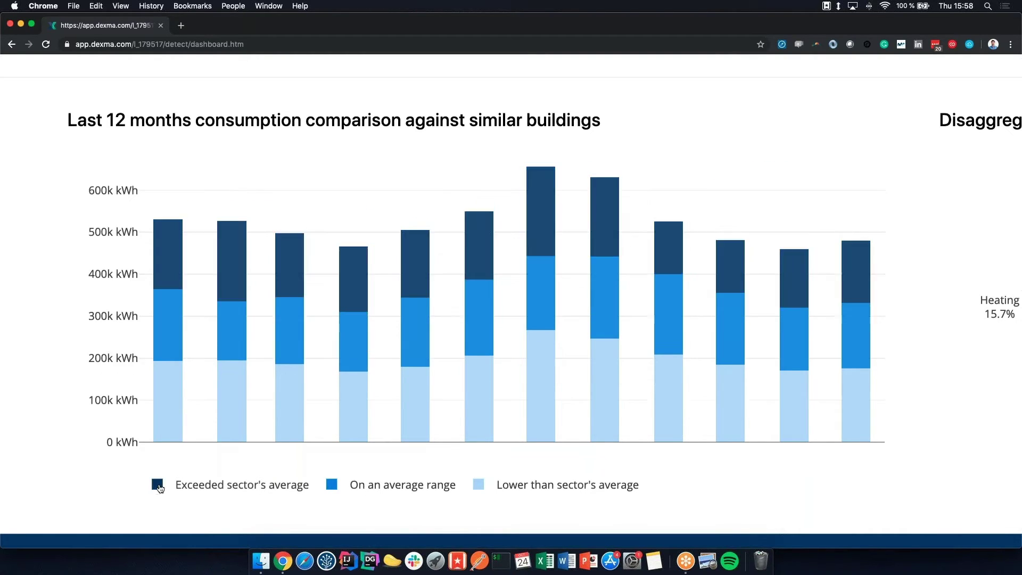
pyautogui.scroll(-1, 159, 488)
pyautogui.scroll(2, 159, 488)
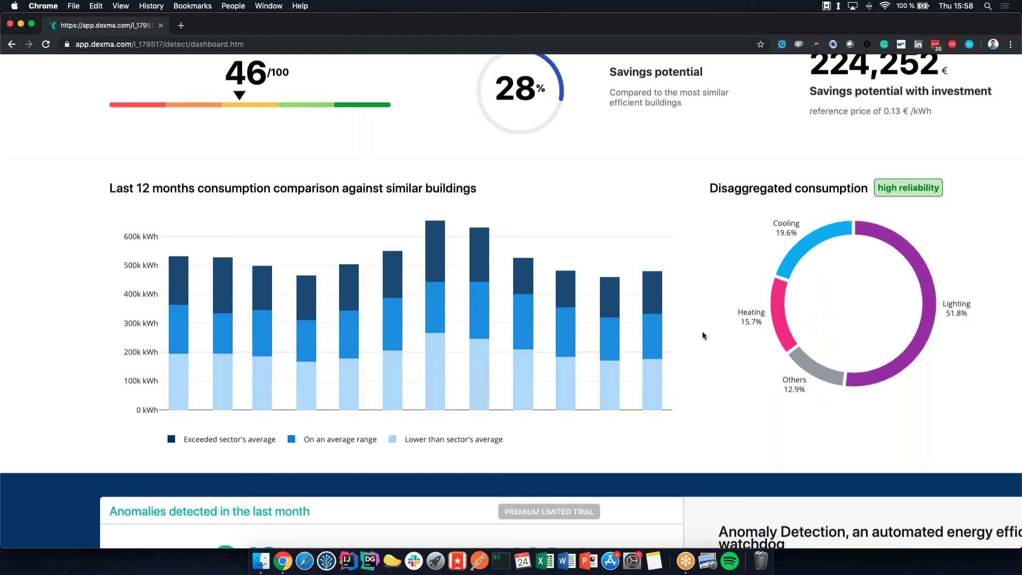
pyautogui.hscroll(3, 702, 332)
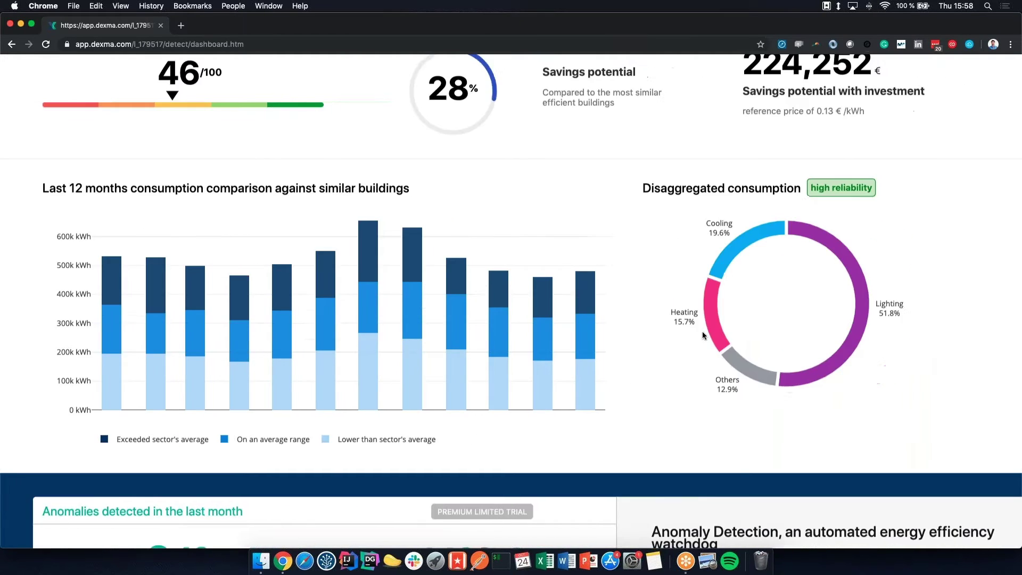
pyautogui.hscroll(4, 702, 331)
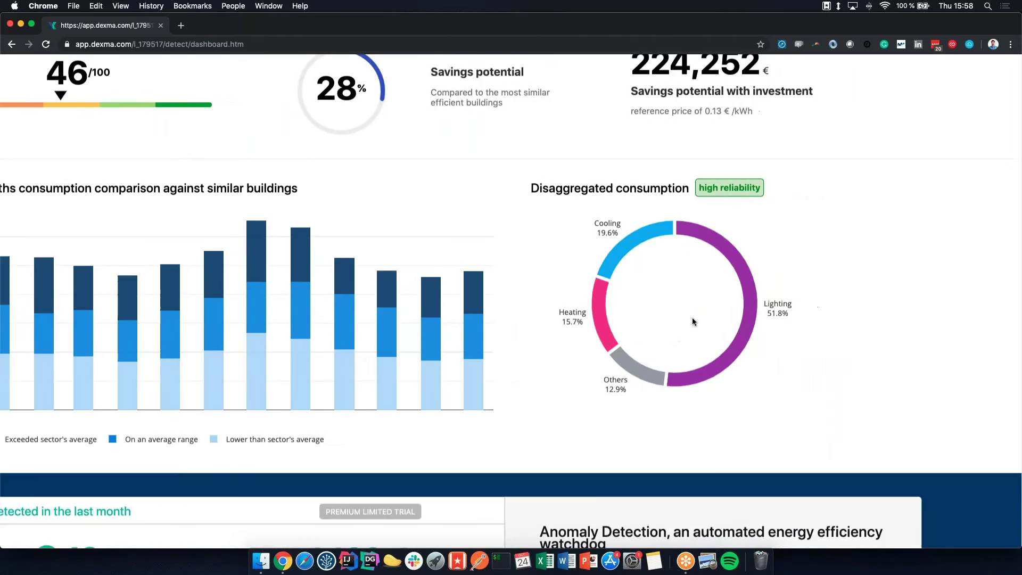
pyautogui.scroll(4, 696, 293)
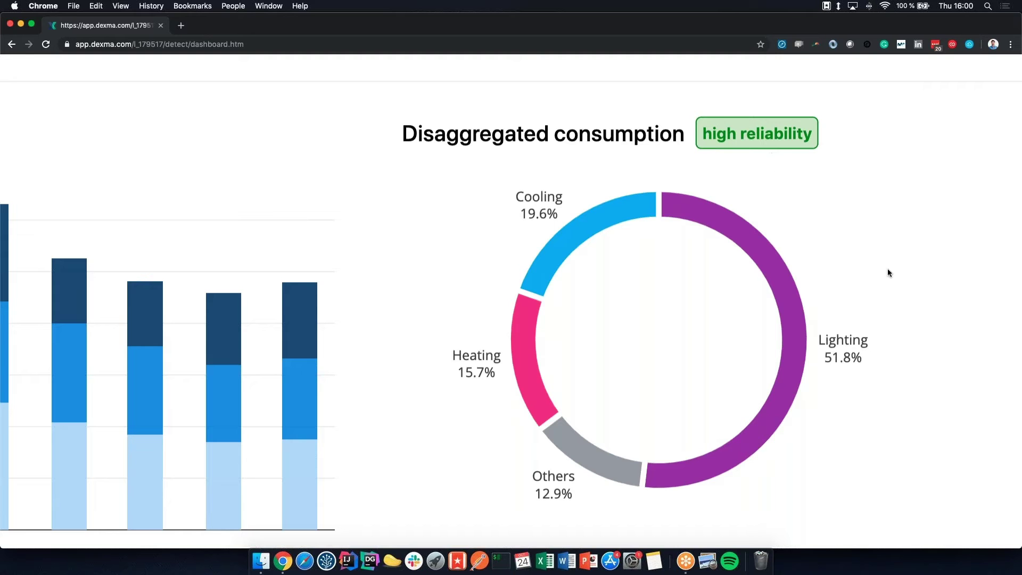
pyautogui.press('super+minus')
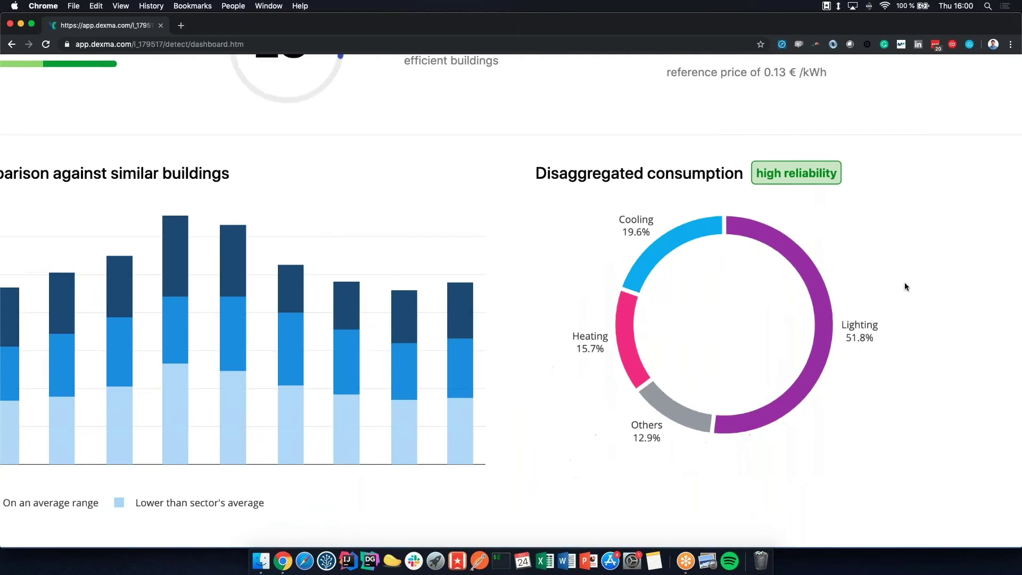
pyautogui.scroll(-4, 905, 283)
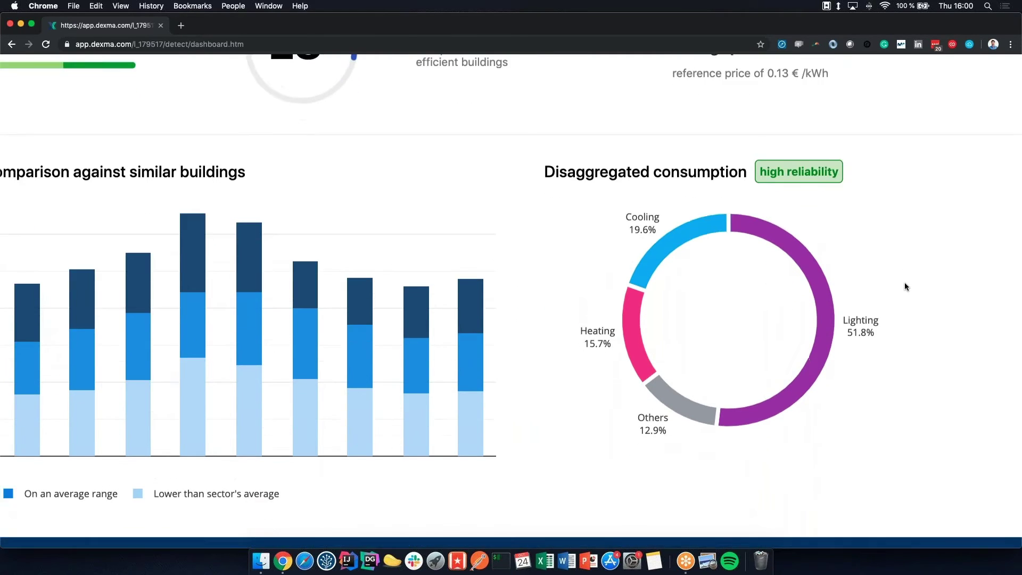
pyautogui.scroll(1, 905, 282)
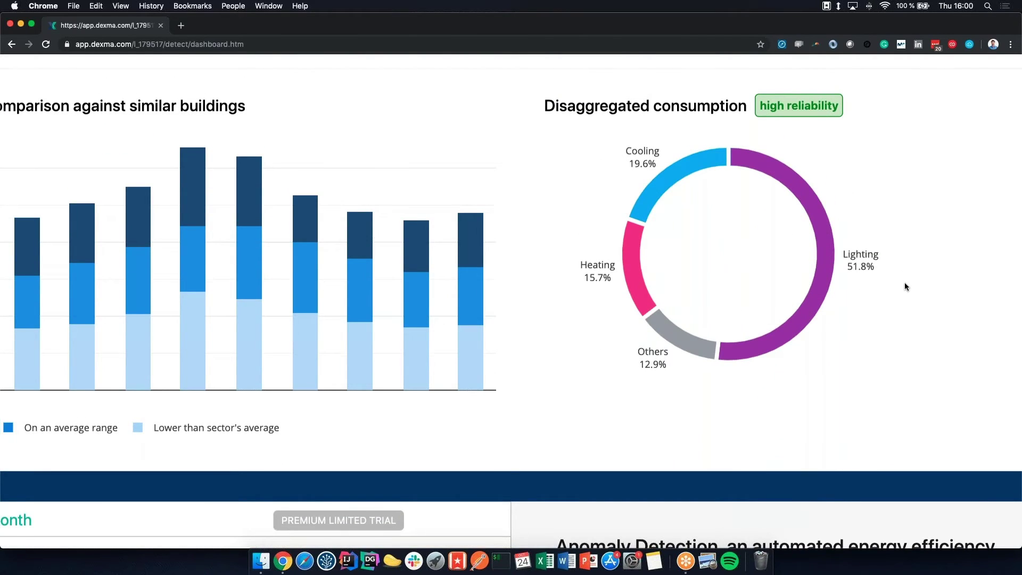
pyautogui.scroll(3, 904, 282)
pyautogui.scroll(-5, 904, 283)
pyautogui.scroll(-3, 905, 282)
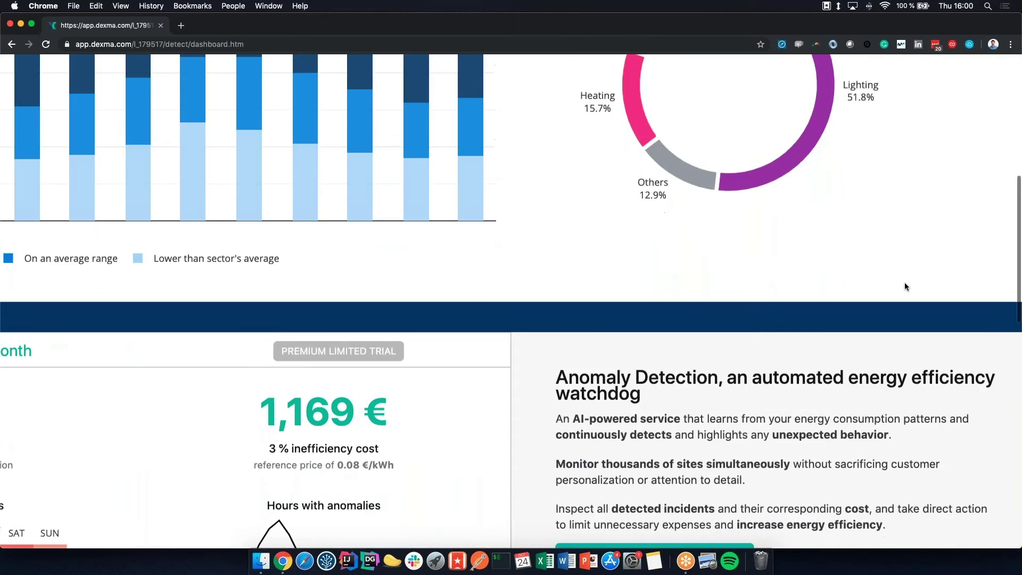
pyautogui.scroll(-3, 905, 283)
pyautogui.scroll(-2, 904, 282)
pyautogui.press('super+minus')
pyautogui.scroll(1, 905, 284)
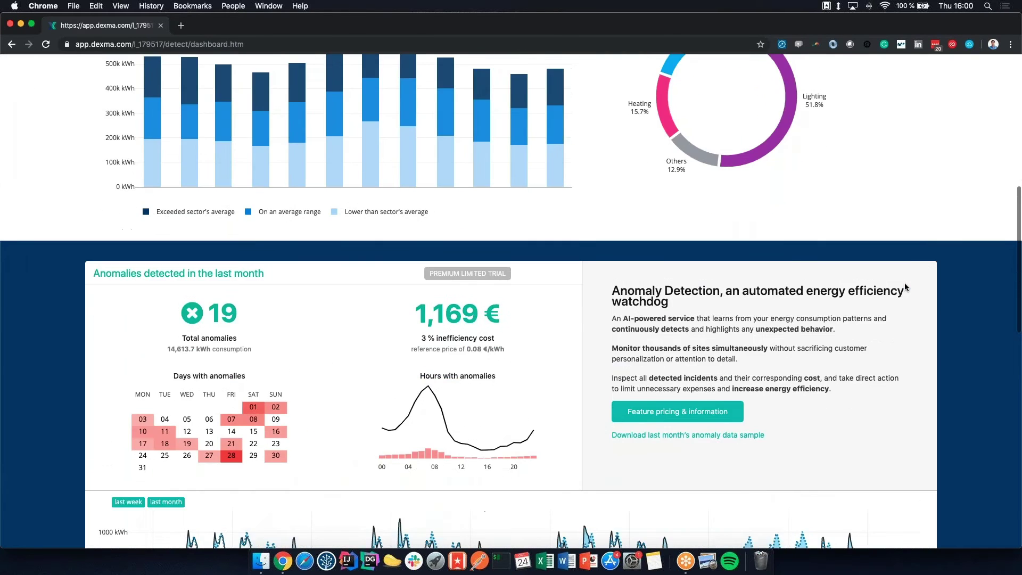
pyautogui.scroll(-3, 904, 283)
pyautogui.scroll(-2, 904, 283)
pyautogui.scroll(-1, 904, 284)
pyautogui.scroll(-1, 905, 283)
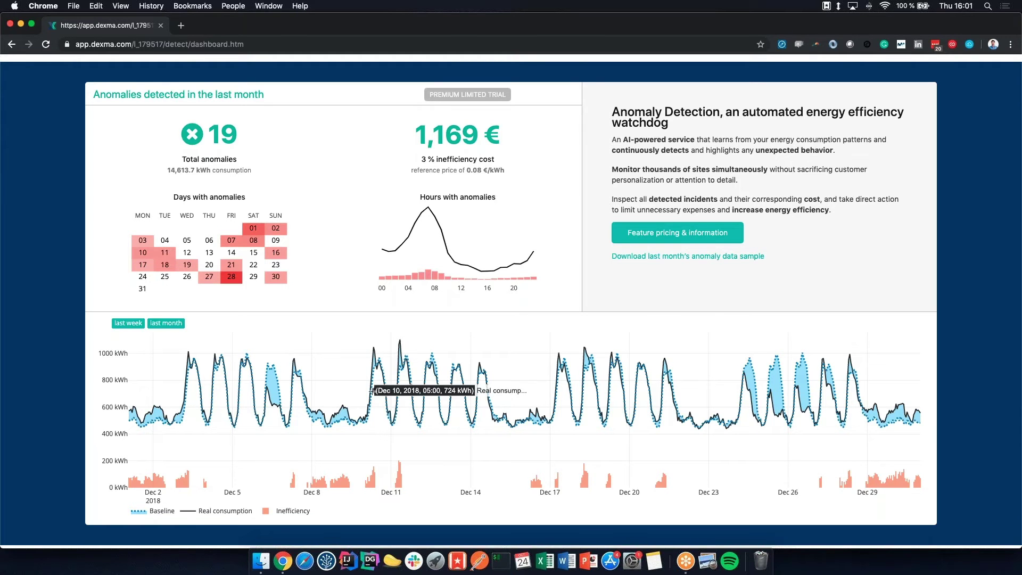
pyautogui.moveTo(365, 355)
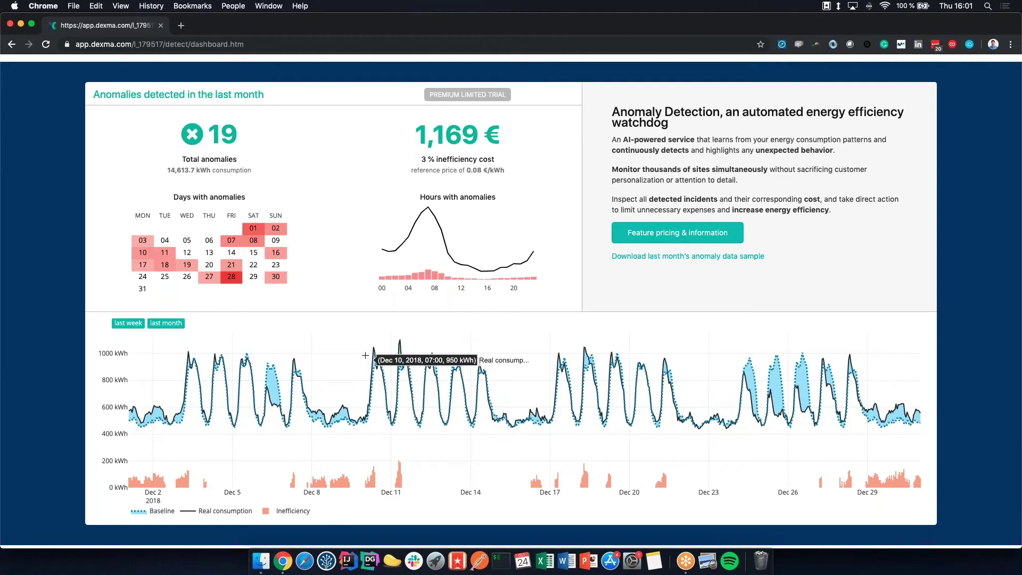
pyautogui.scroll(-2, 365, 355)
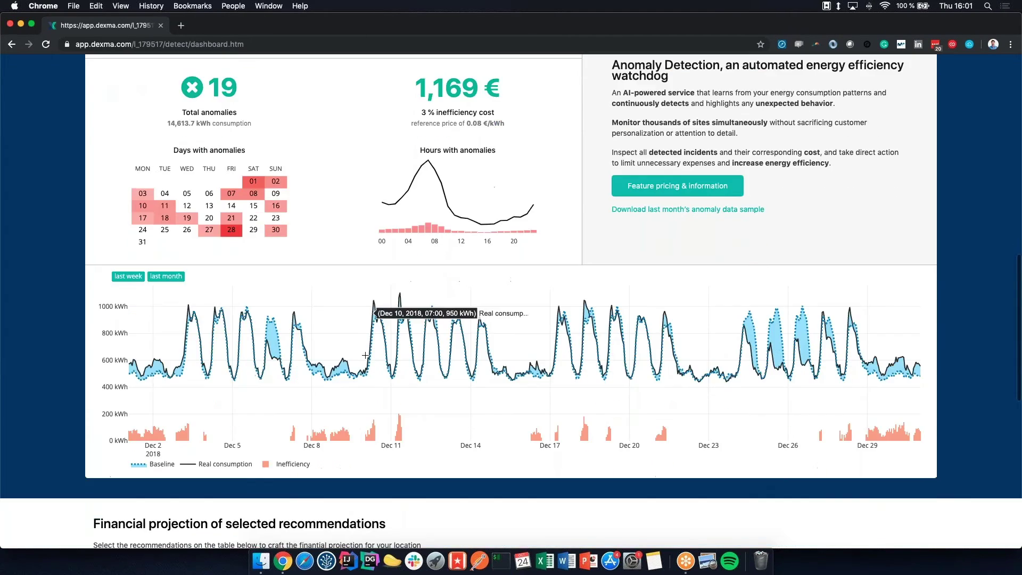
pyautogui.scroll(2, 365, 355)
pyautogui.scroll(2, 320, 240)
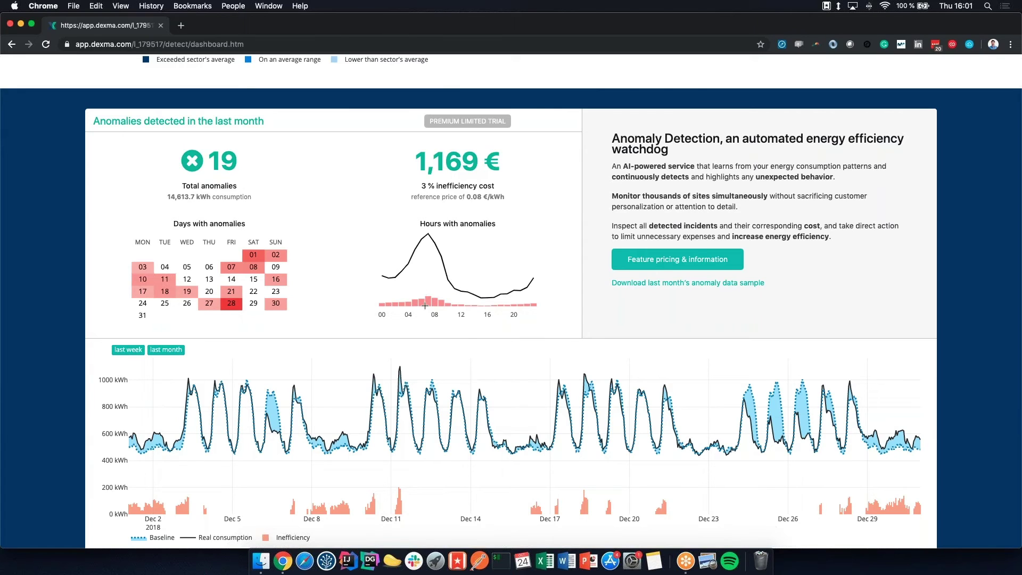
pyautogui.moveTo(429, 228)
pyautogui.scroll(-2, 430, 301)
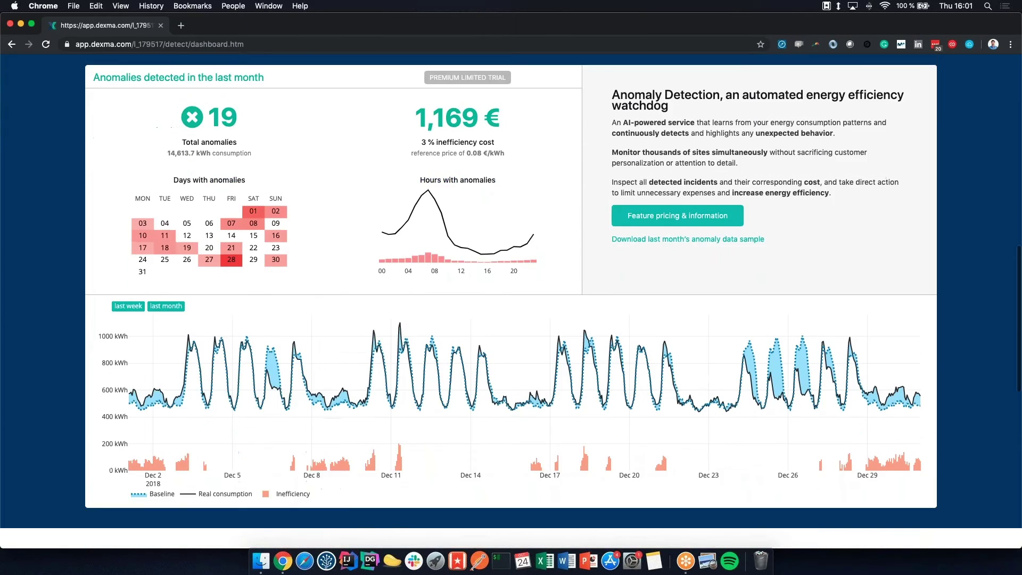
pyautogui.scroll(-5, 511, 320)
pyautogui.scroll(-5, 511, 319)
pyautogui.scroll(-5, 511, 320)
pyautogui.scroll(-2, 512, 320)
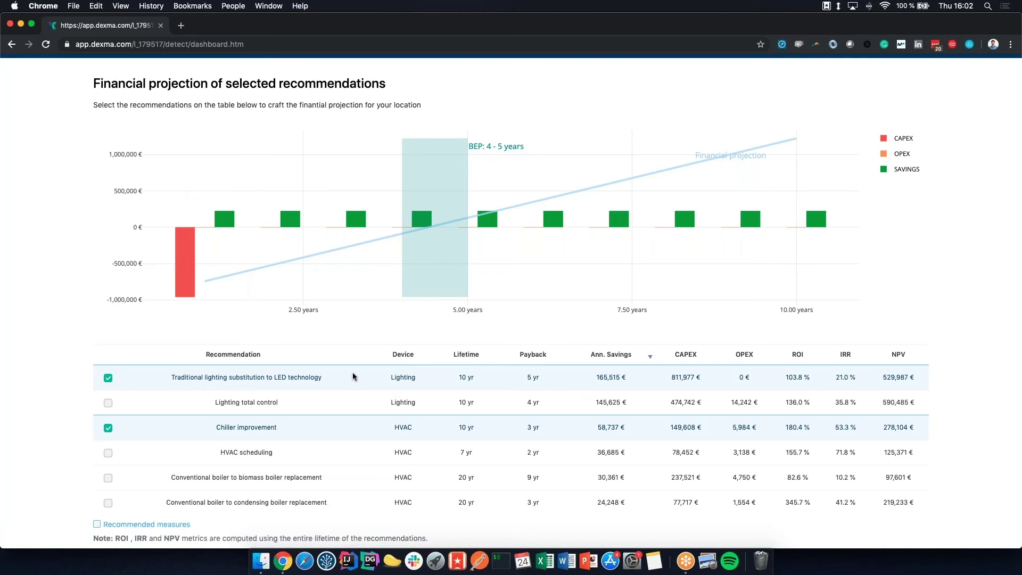
pyautogui.scroll(1, 352, 372)
pyautogui.scroll(-2, 352, 372)
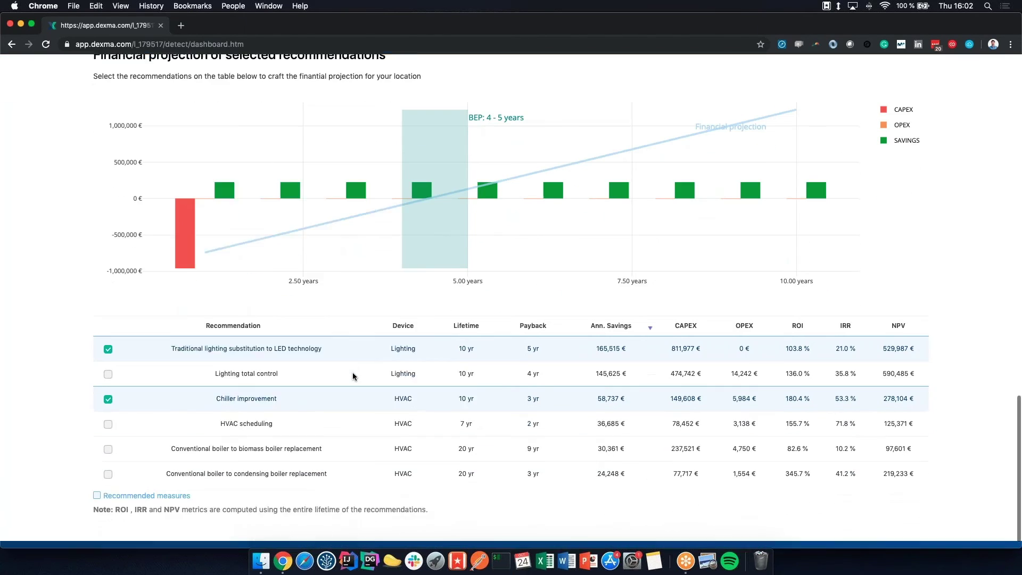
pyautogui.scroll(-1, 352, 376)
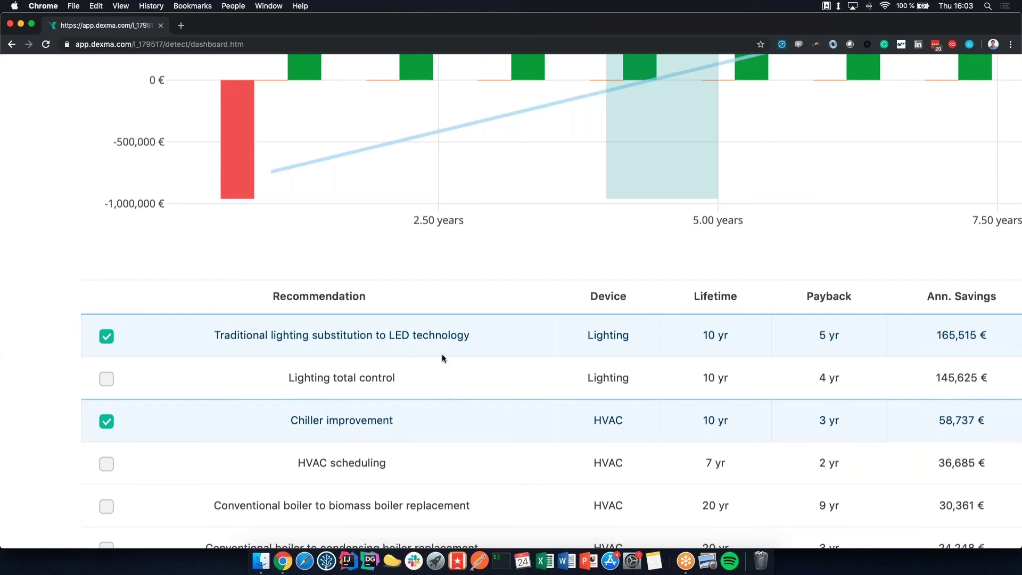
pyautogui.scroll(2, 323, 395)
pyautogui.scroll(-4, 323, 394)
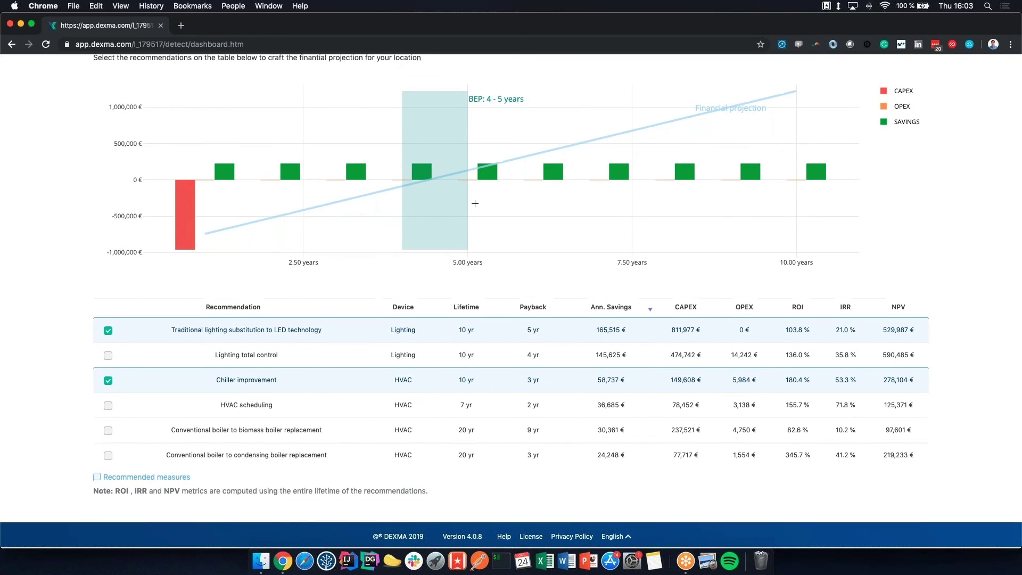
pyautogui.scroll(2, 474, 204)
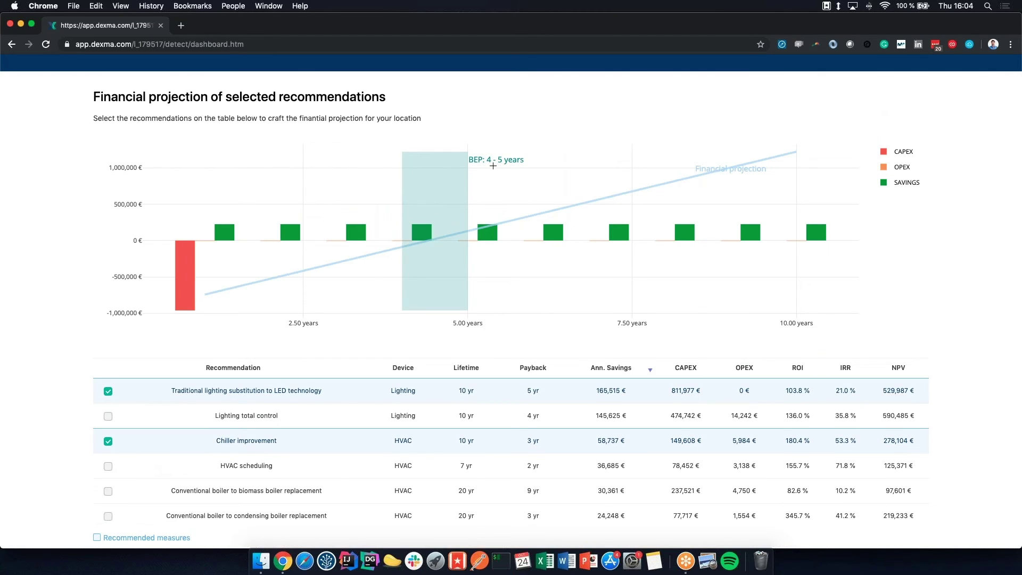
# Include lighting total control, HVAC scheduling and biomass boiler replacement in the projection
pyautogui.click(108, 416)
pyautogui.click(108, 467)
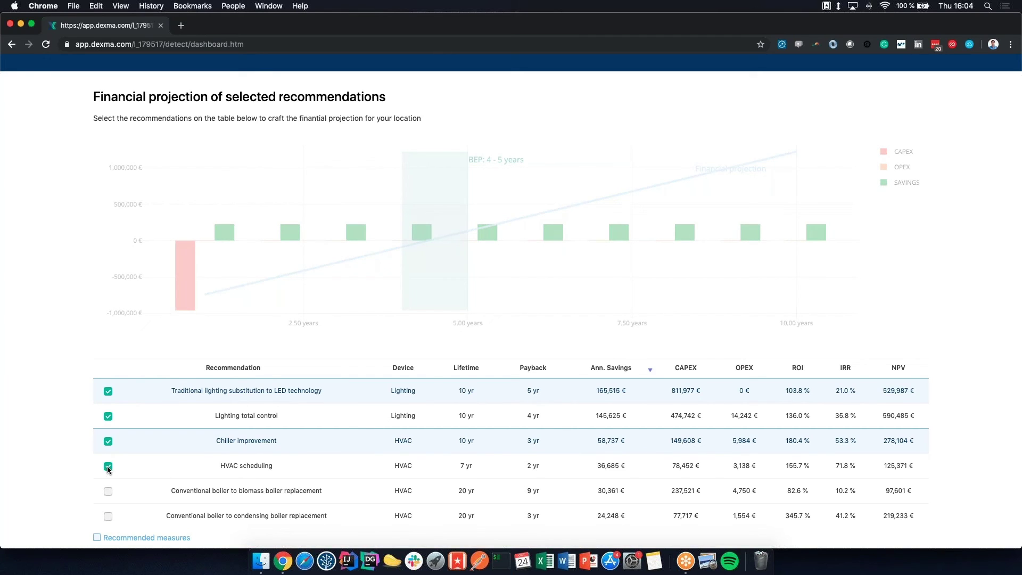
pyautogui.click(108, 492)
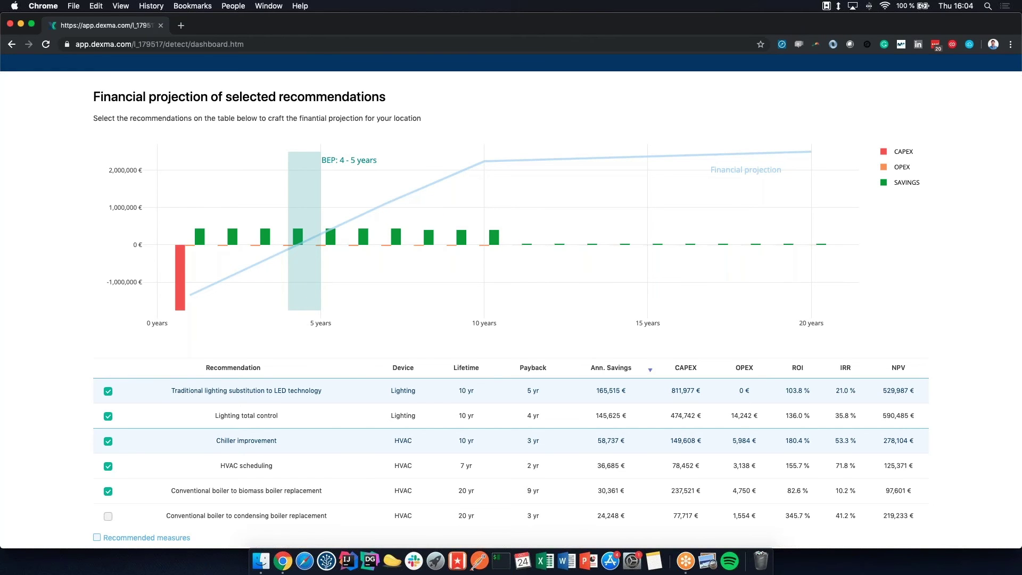
pyautogui.scroll(10, 313, 295)
pyautogui.scroll(10, 313, 294)
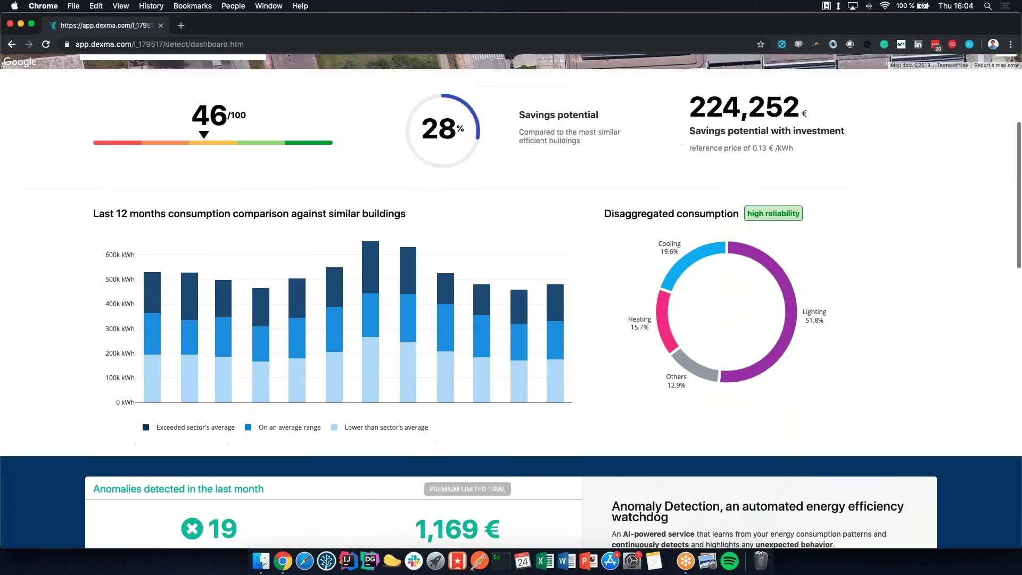
pyautogui.scroll(5, 313, 294)
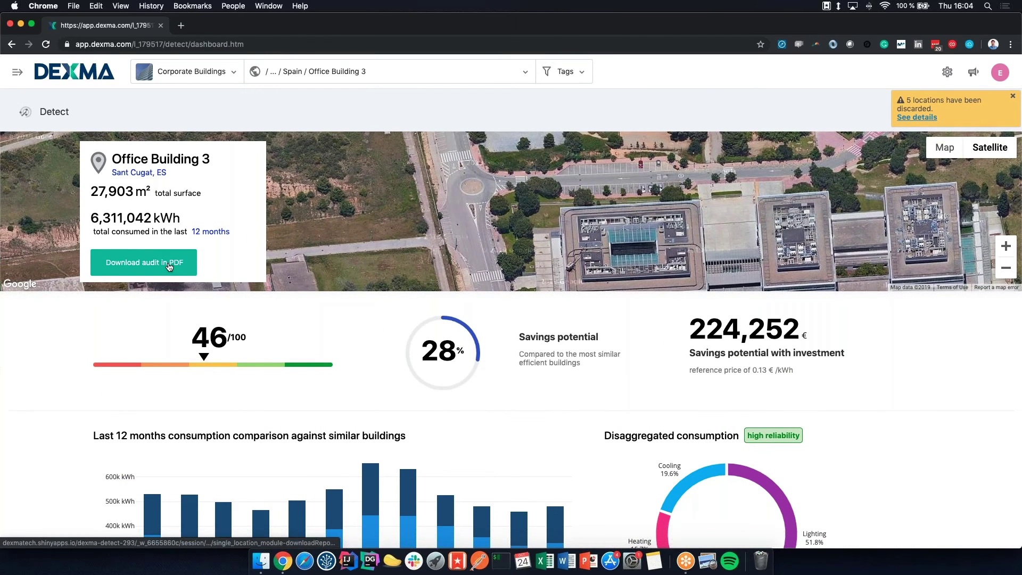
# Download the Office Building 3 audit PDF and open it from Chrome's download bar
pyautogui.click(169, 267)
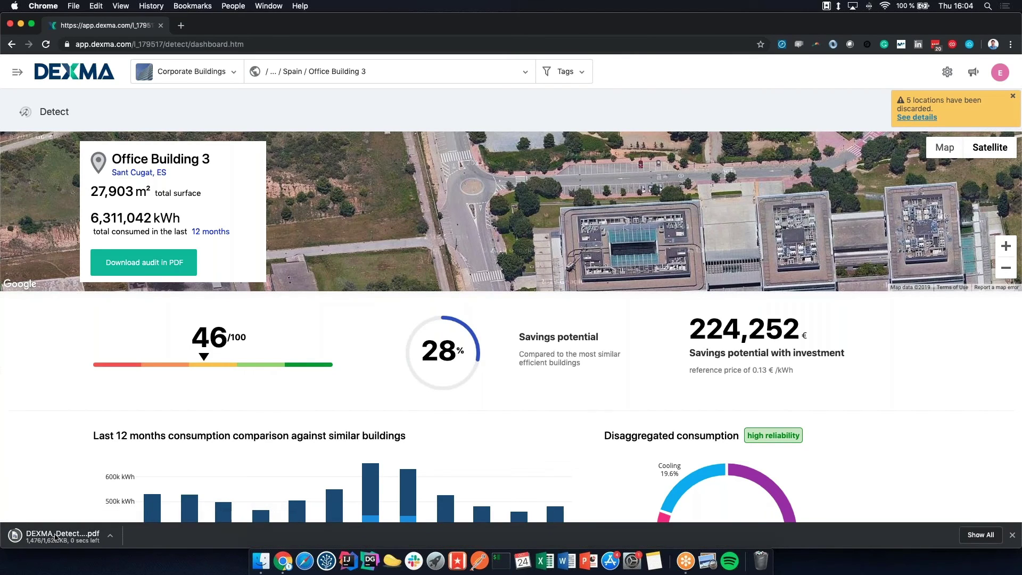
pyautogui.click(56, 535)
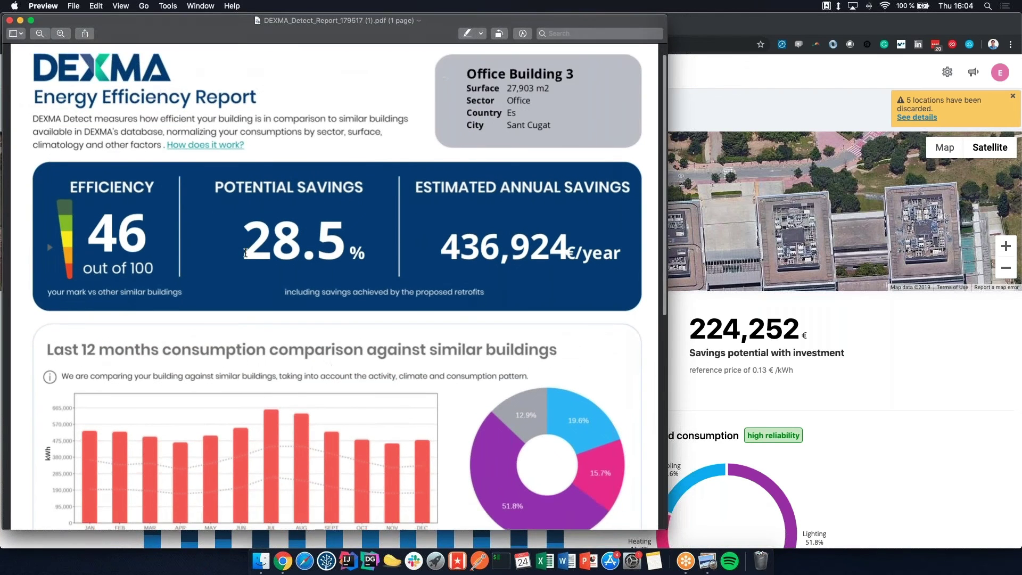
pyautogui.scroll(-3, 245, 254)
pyautogui.scroll(-3, 245, 254)
pyautogui.scroll(-4, 240, 264)
pyautogui.scroll(-6, 232, 271)
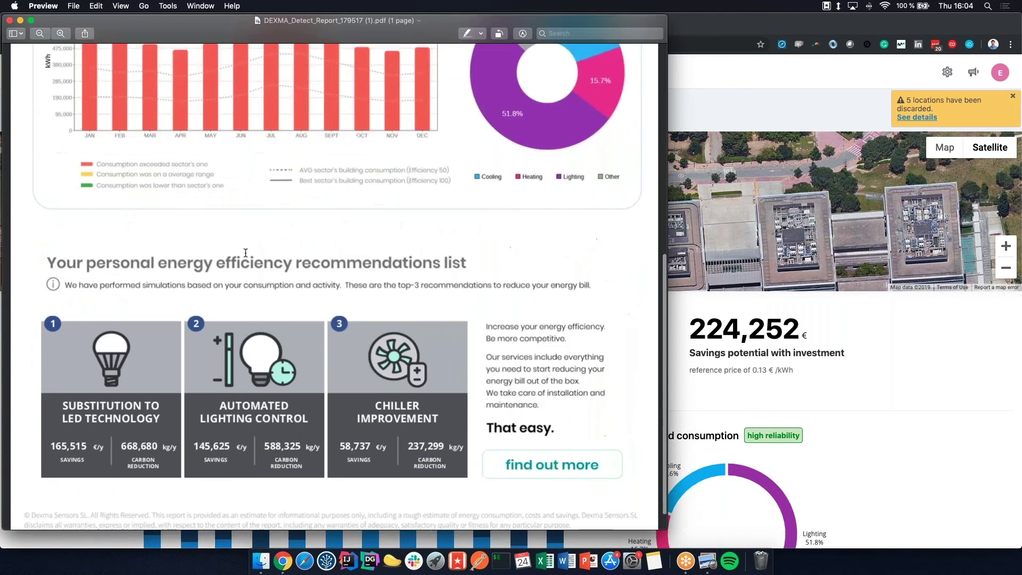
pyautogui.scroll(-4, 221, 282)
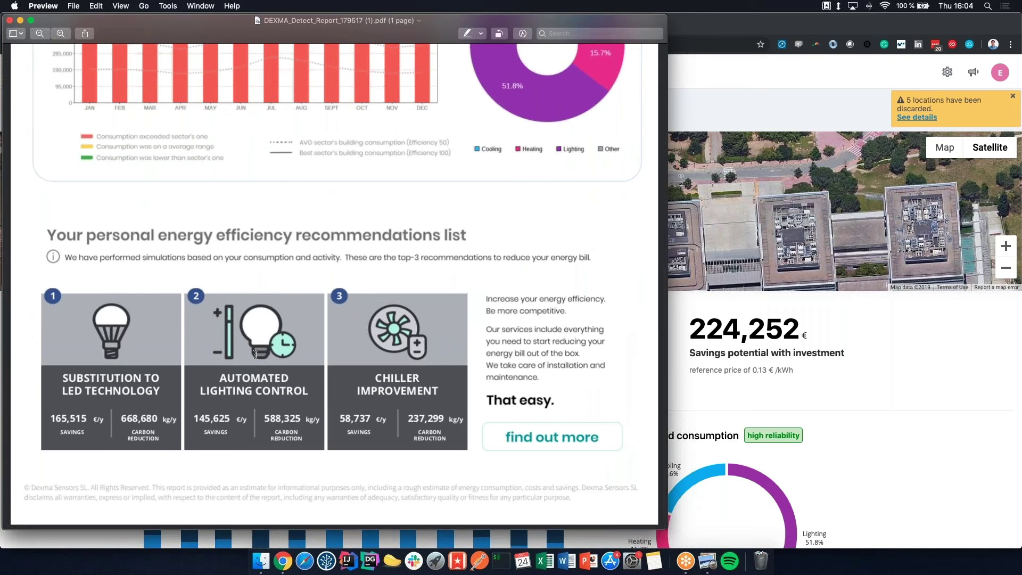
pyautogui.scroll(3, 256, 353)
pyautogui.scroll(8, 256, 353)
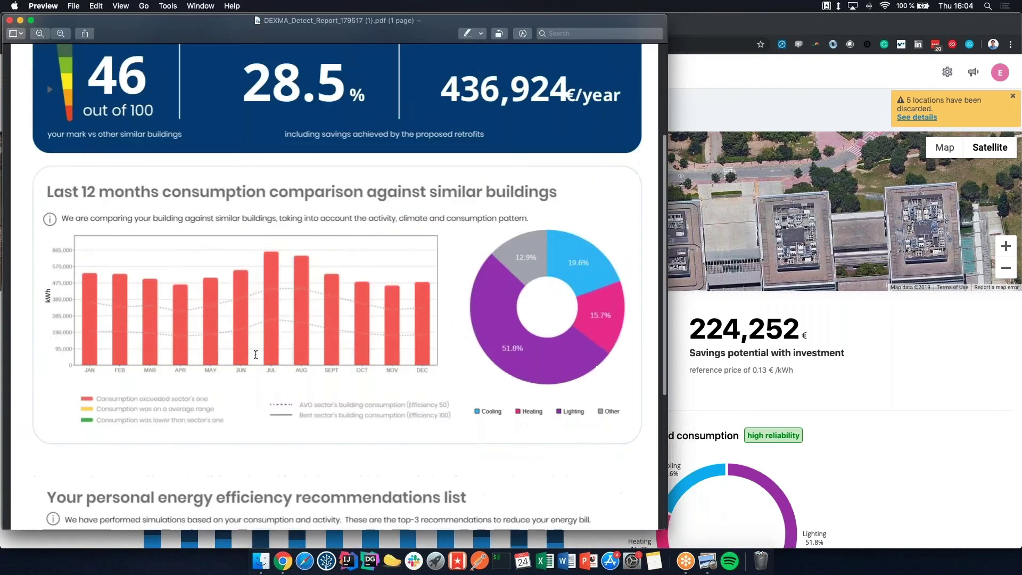
pyautogui.scroll(5, 256, 353)
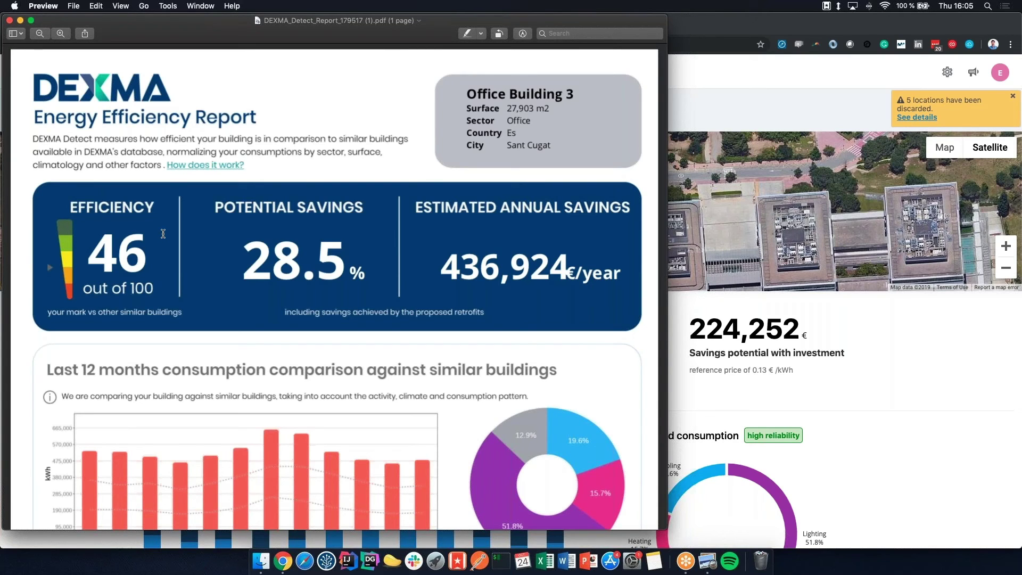
# Close the audit report preview and open the navigation menu for the recommendations catalog
pyautogui.click(14, 21)
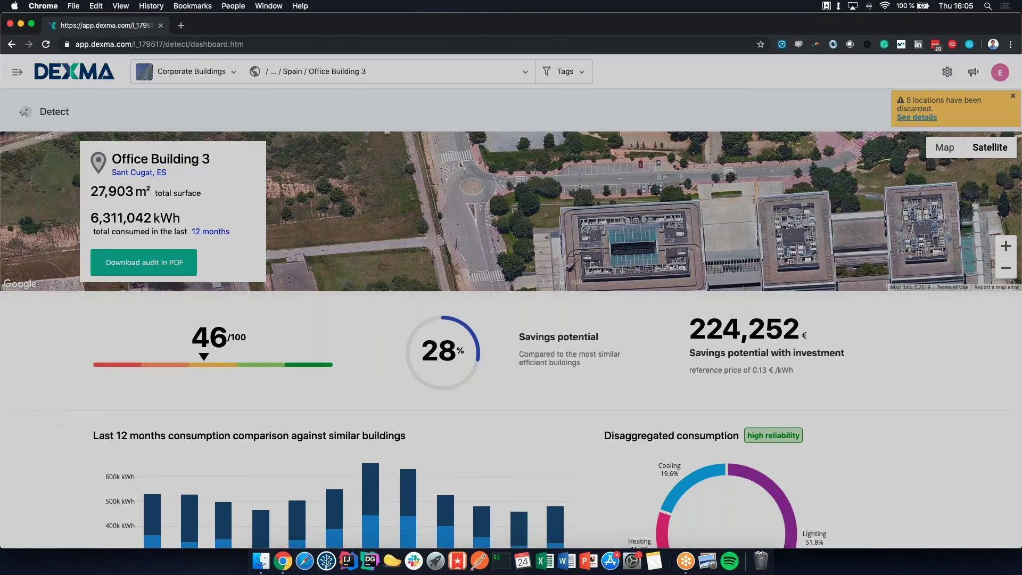
pyautogui.click(17, 70)
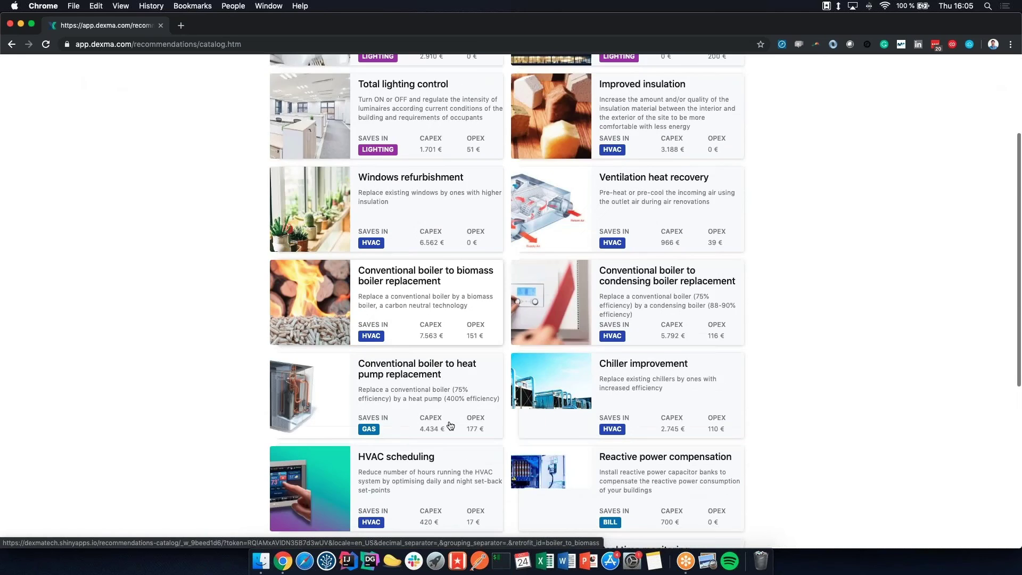
pyautogui.scroll(-4, 450, 425)
pyautogui.scroll(-4, 450, 425)
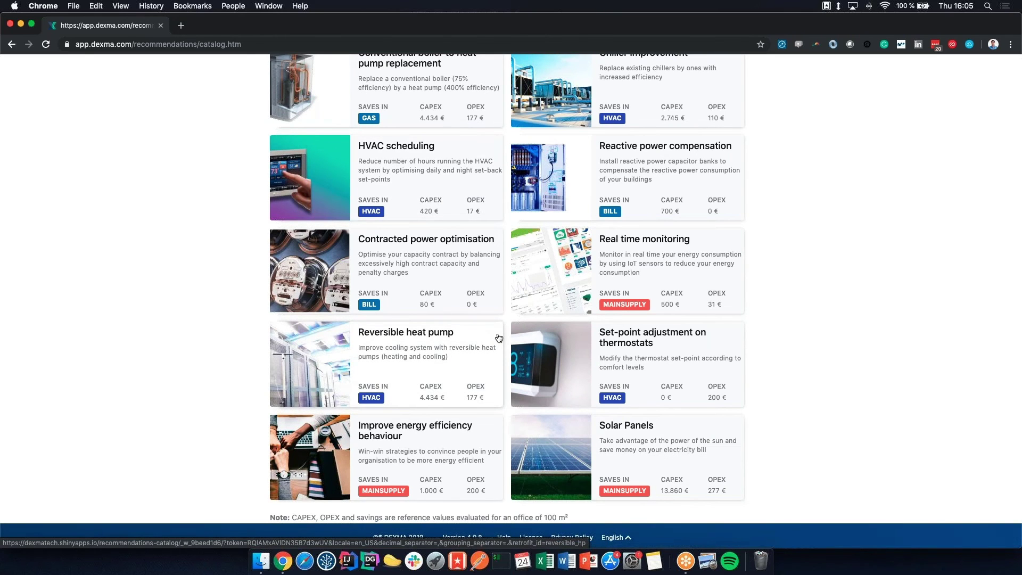
pyautogui.scroll(2, 499, 338)
pyautogui.scroll(3, 527, 352)
pyautogui.scroll(3, 559, 357)
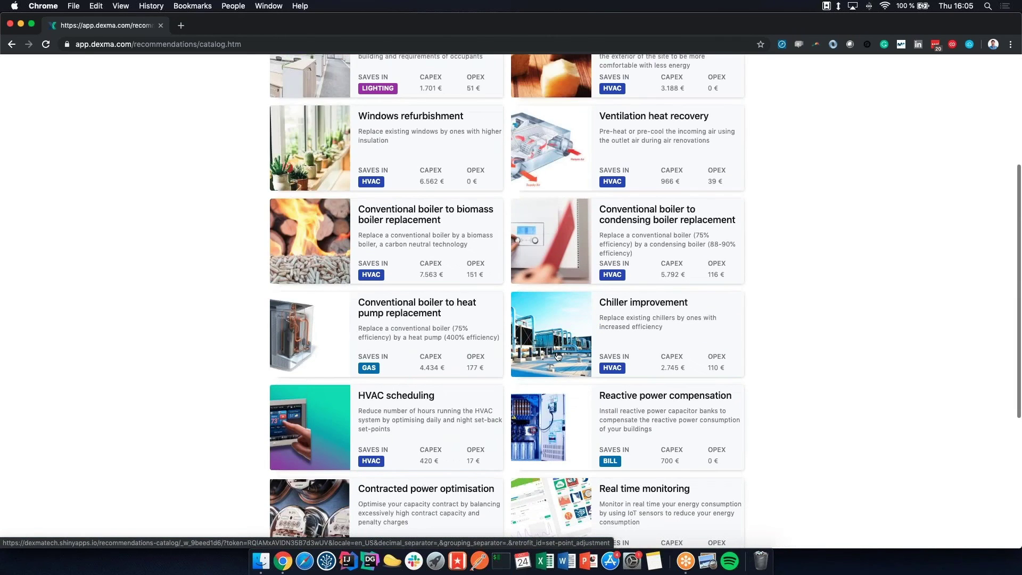
pyautogui.scroll(3, 559, 357)
pyautogui.scroll(3, 559, 358)
pyautogui.scroll(3, 559, 358)
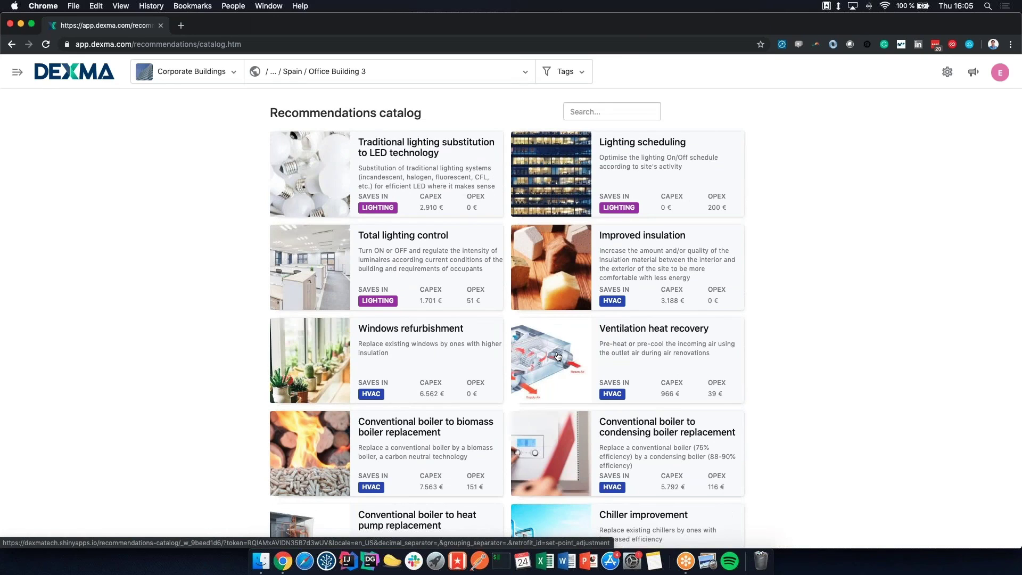